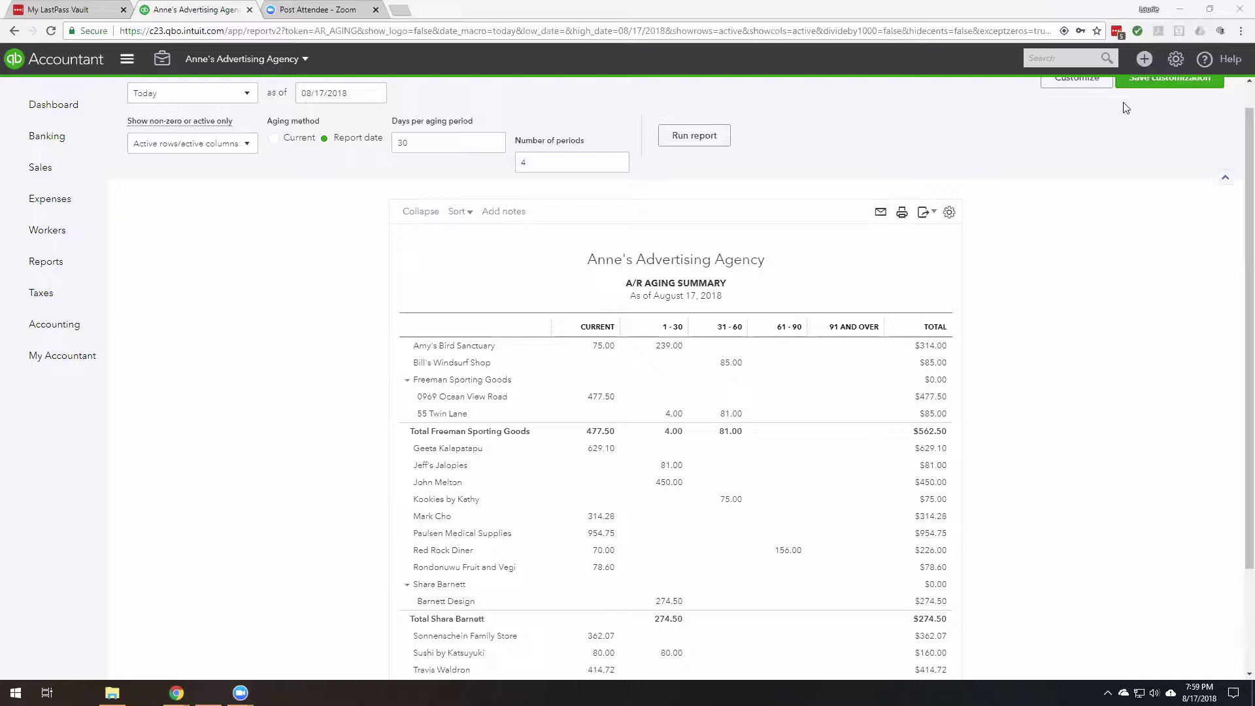
Step: Start a new estimate for the customer New Great Customer
mouse_move(29, 134)
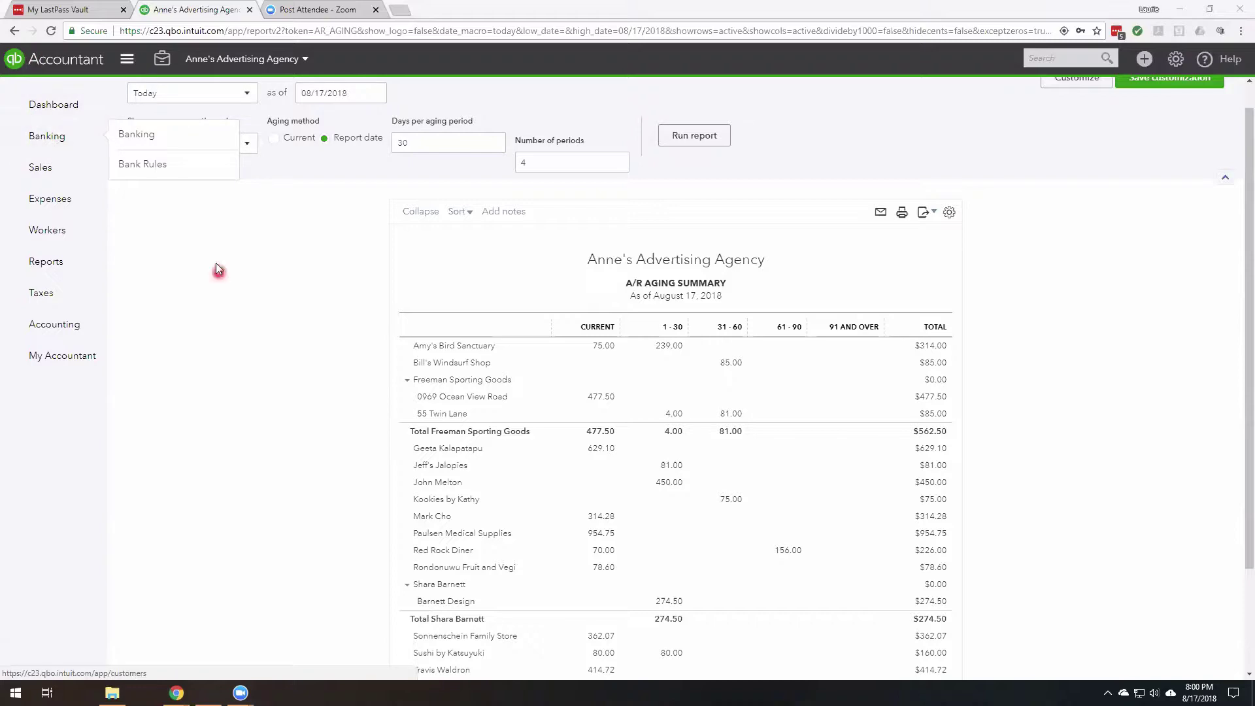
scroll(216, 266, "up", 1)
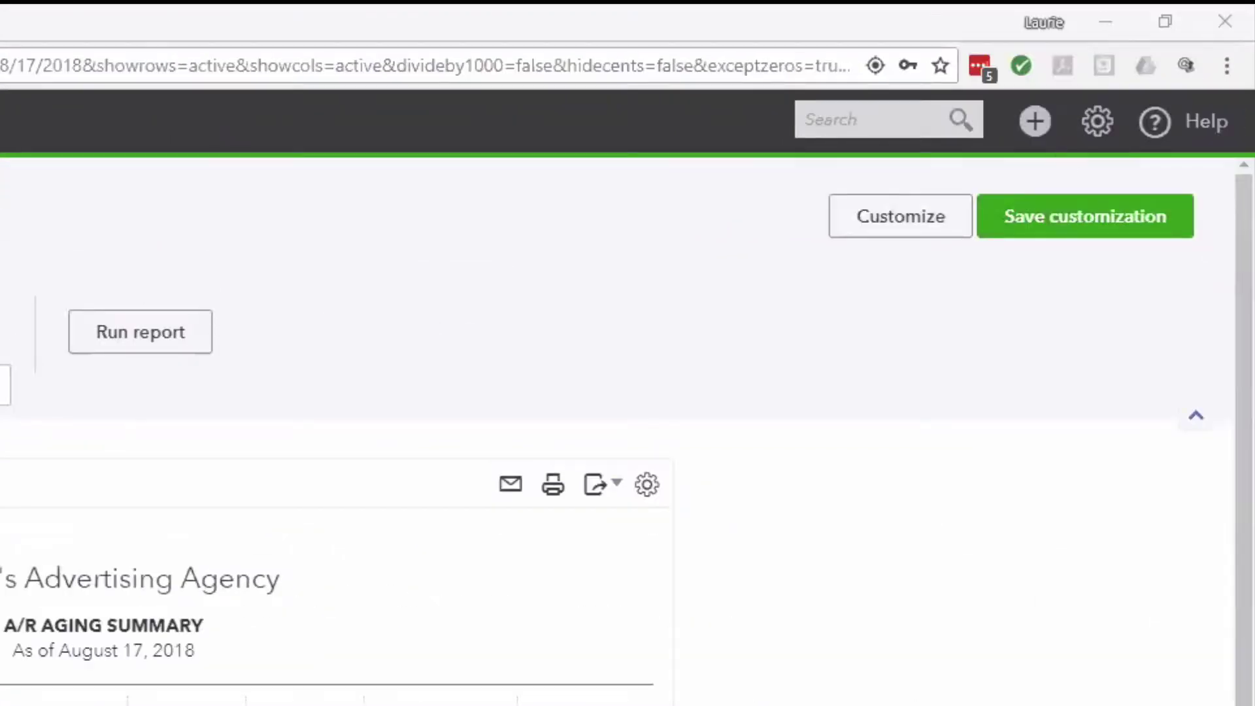
left_click(1035, 128)
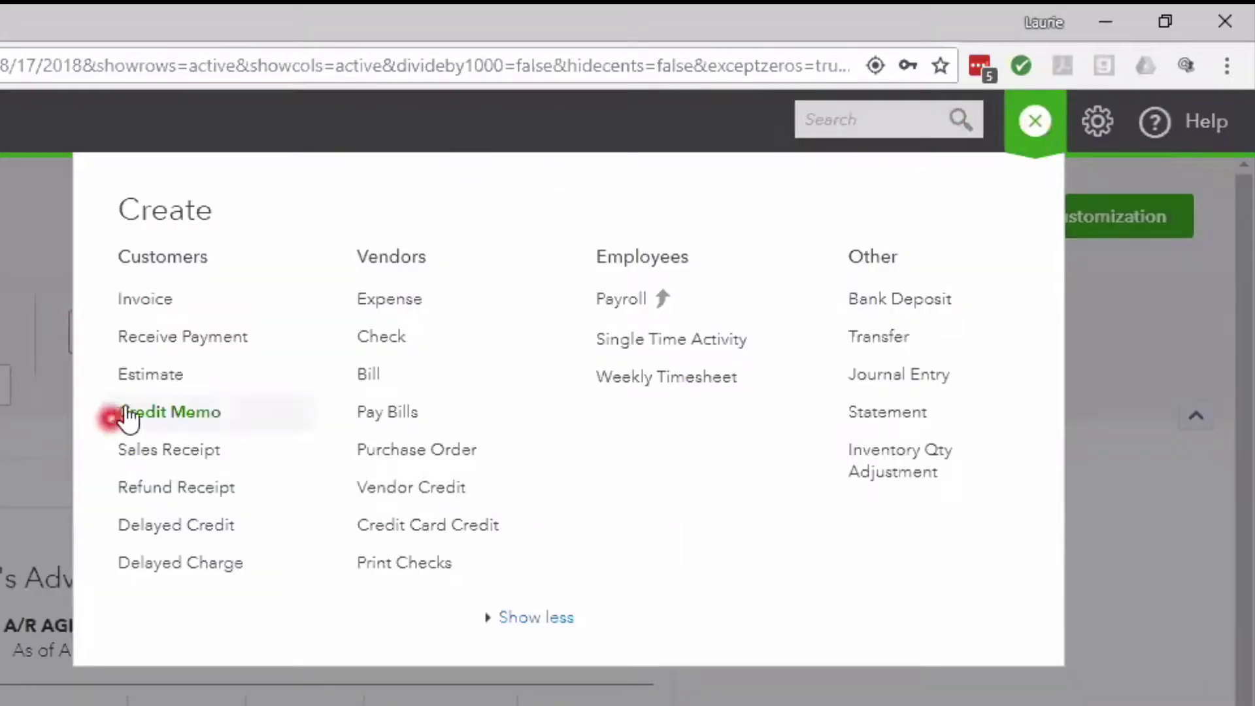
left_click(158, 378)
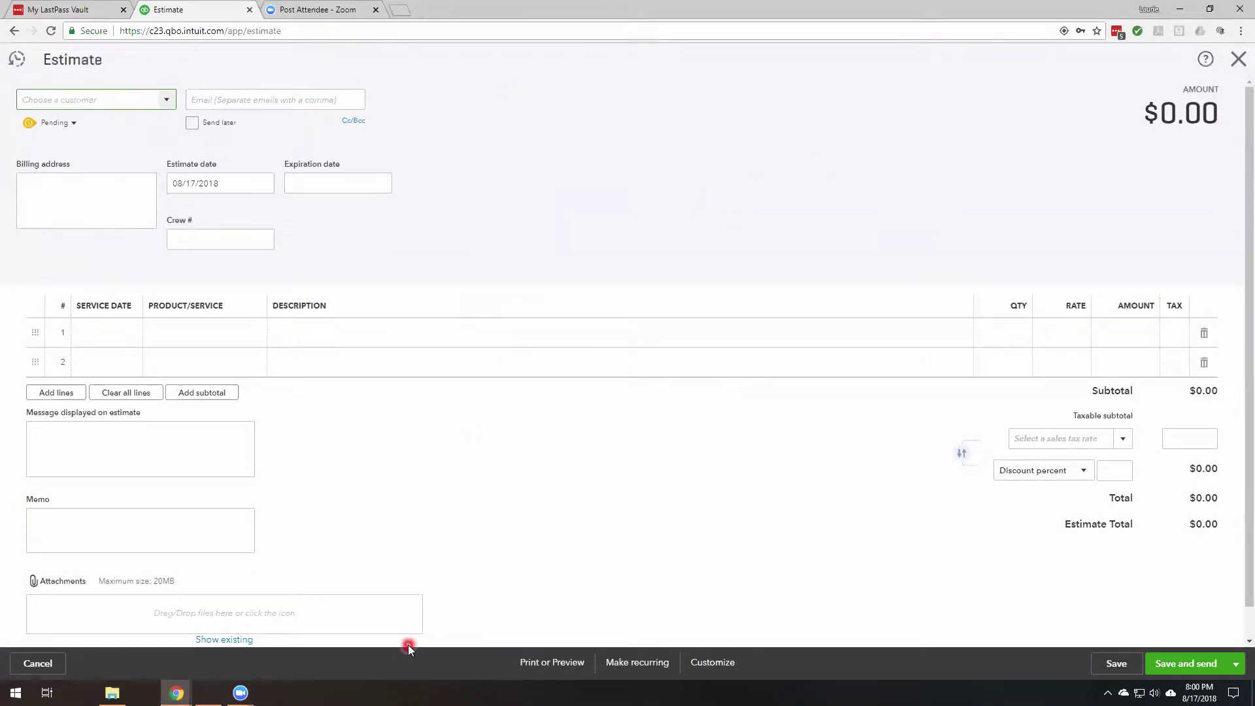
type("New Great Customer")
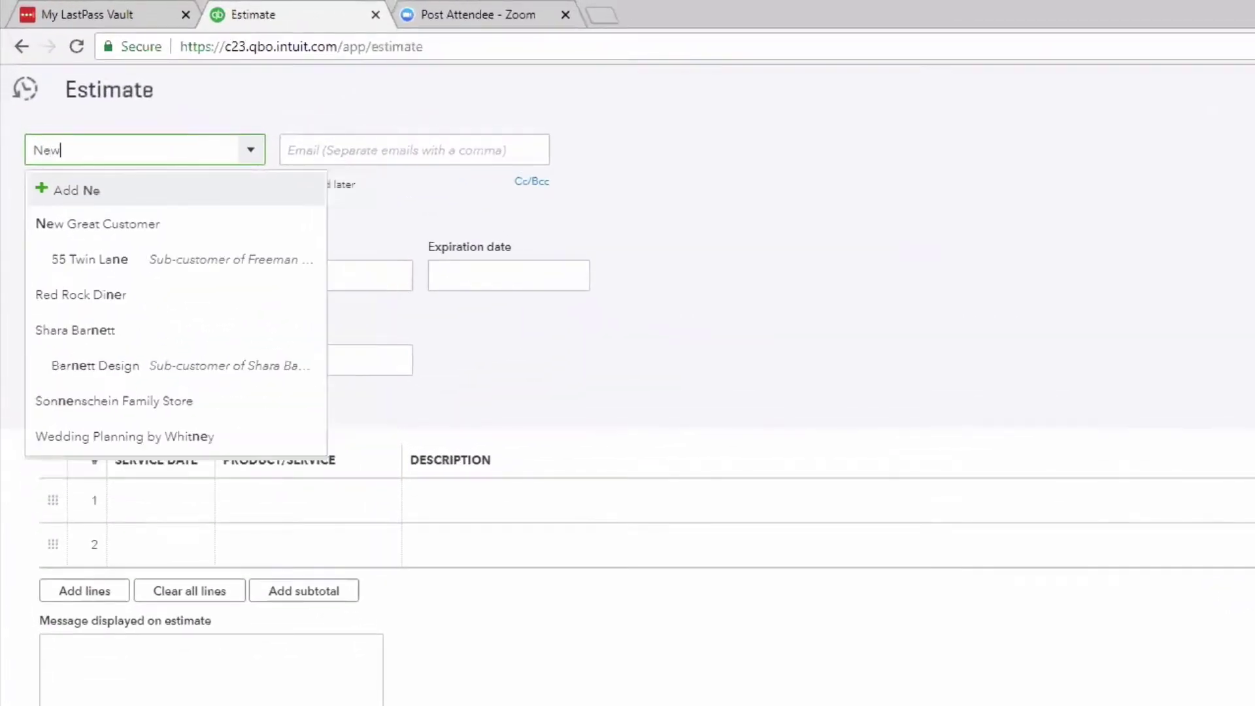
key("Tab")
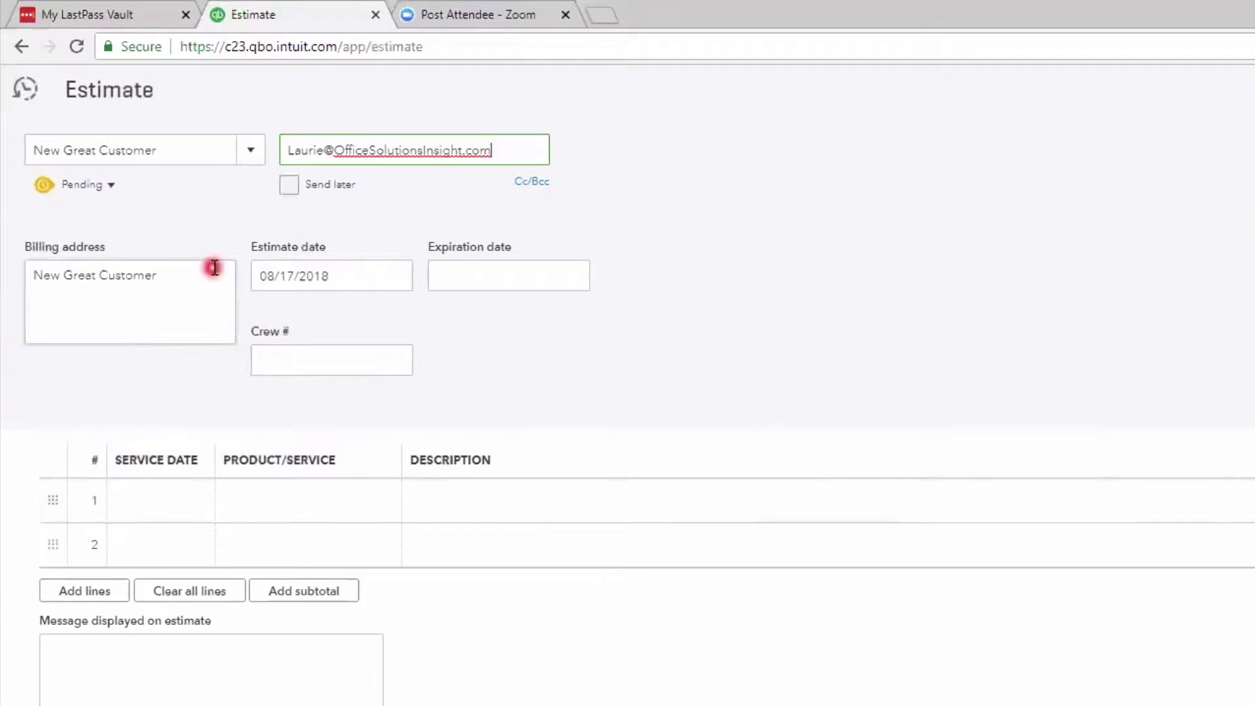
Step: Fill the estimate's first line with service date 08/17/2018 and the Services item from the Design category
left_click(137, 504)
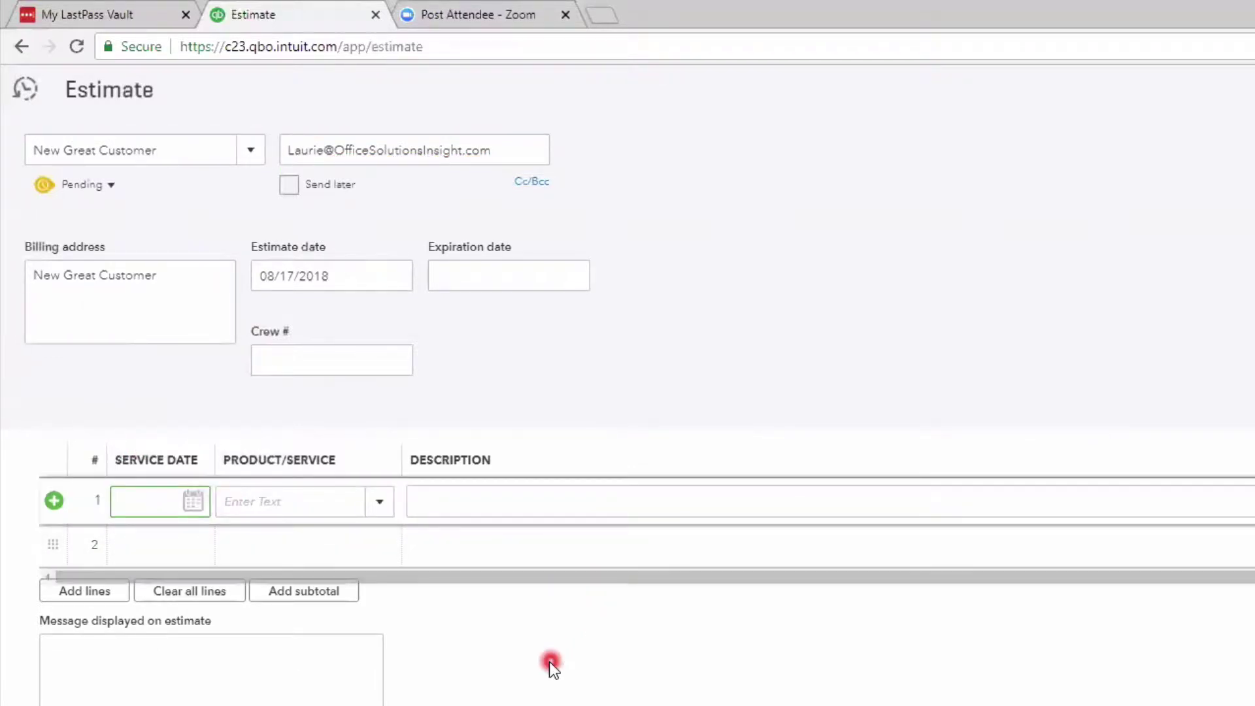
type("0")
type("8/")
type("17/20")
type("18")
key("Tab")
type("ser")
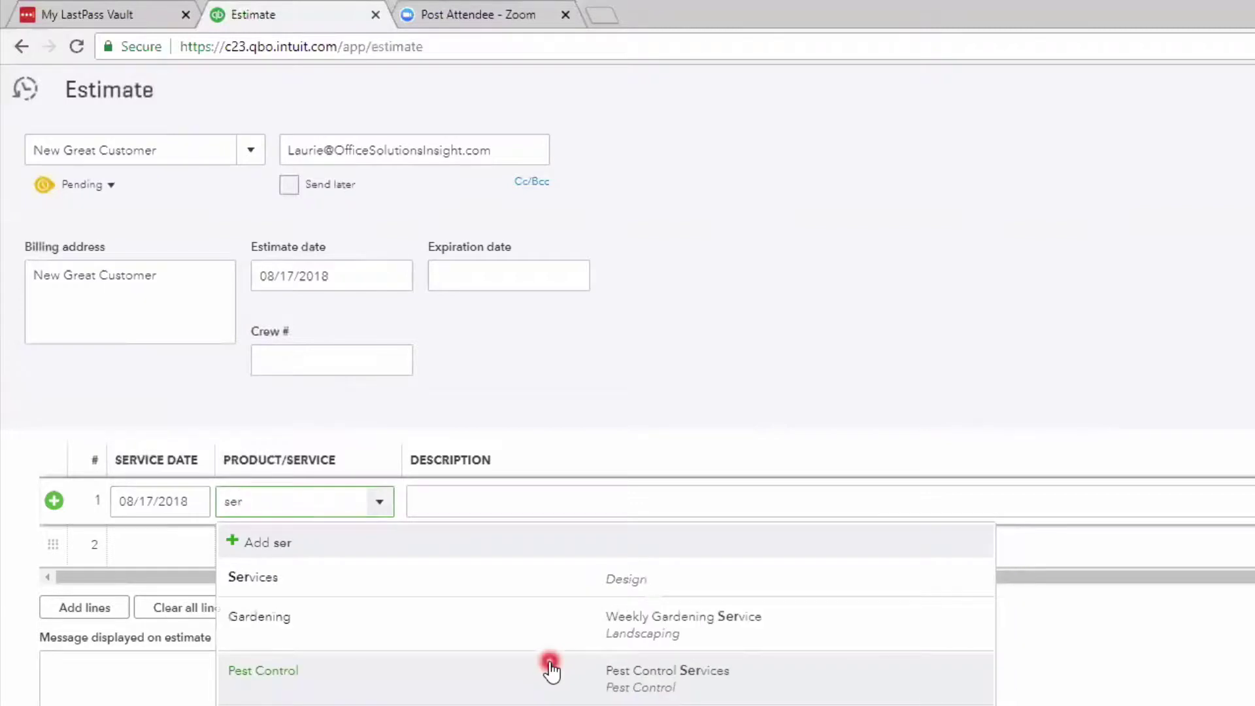
left_click(667, 576)
left_click(570, 491)
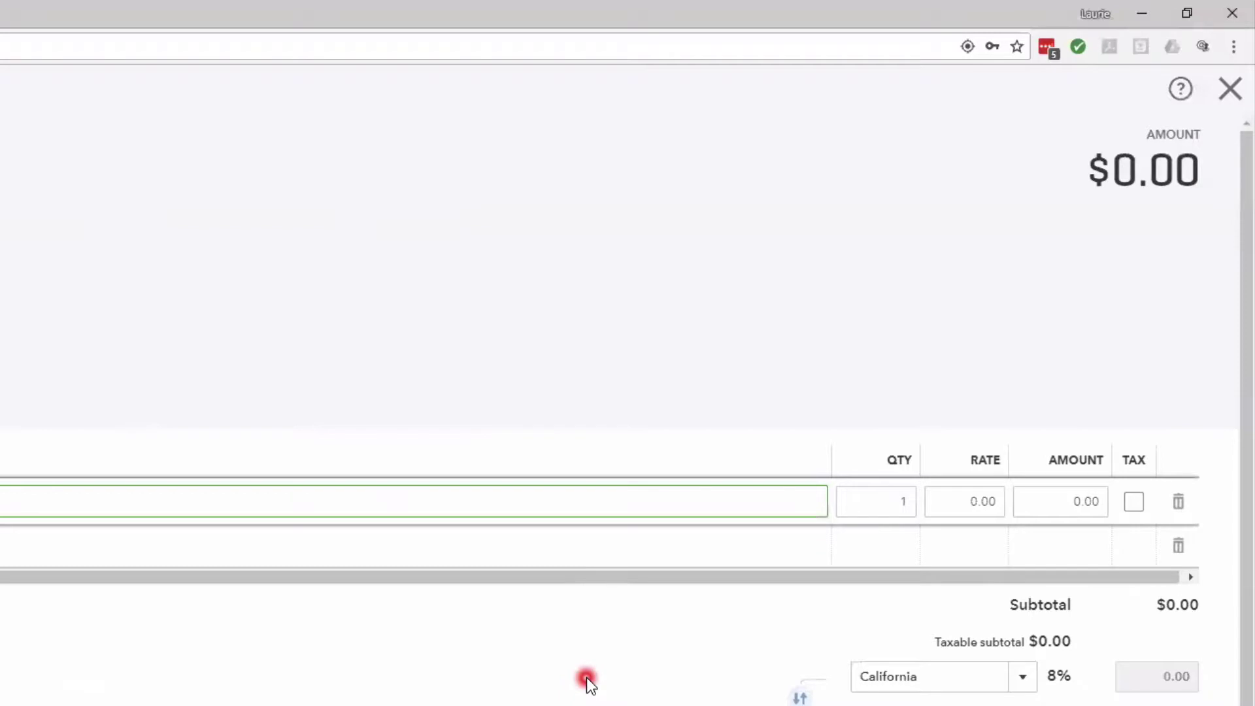
Step: Price the first line at a rate of 125 and a quantity of 3, and save and close the estimate
key("Tab")
key("Tab")
type("125")
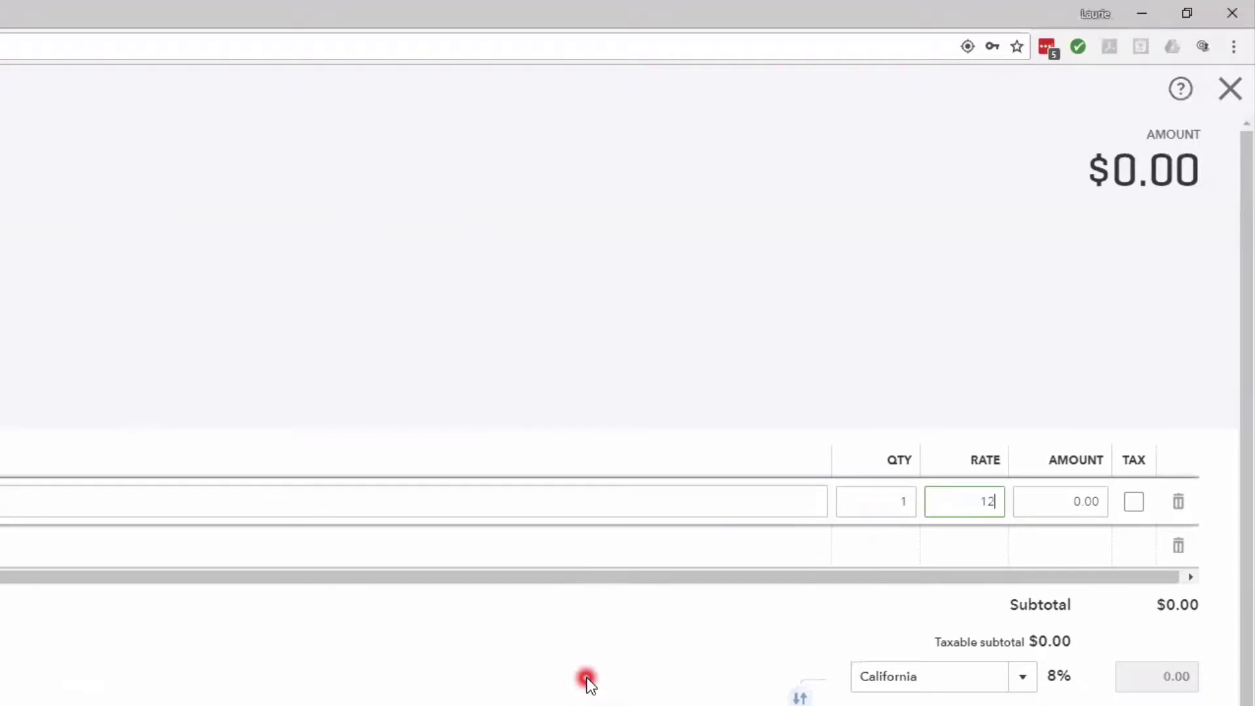
key("Tab")
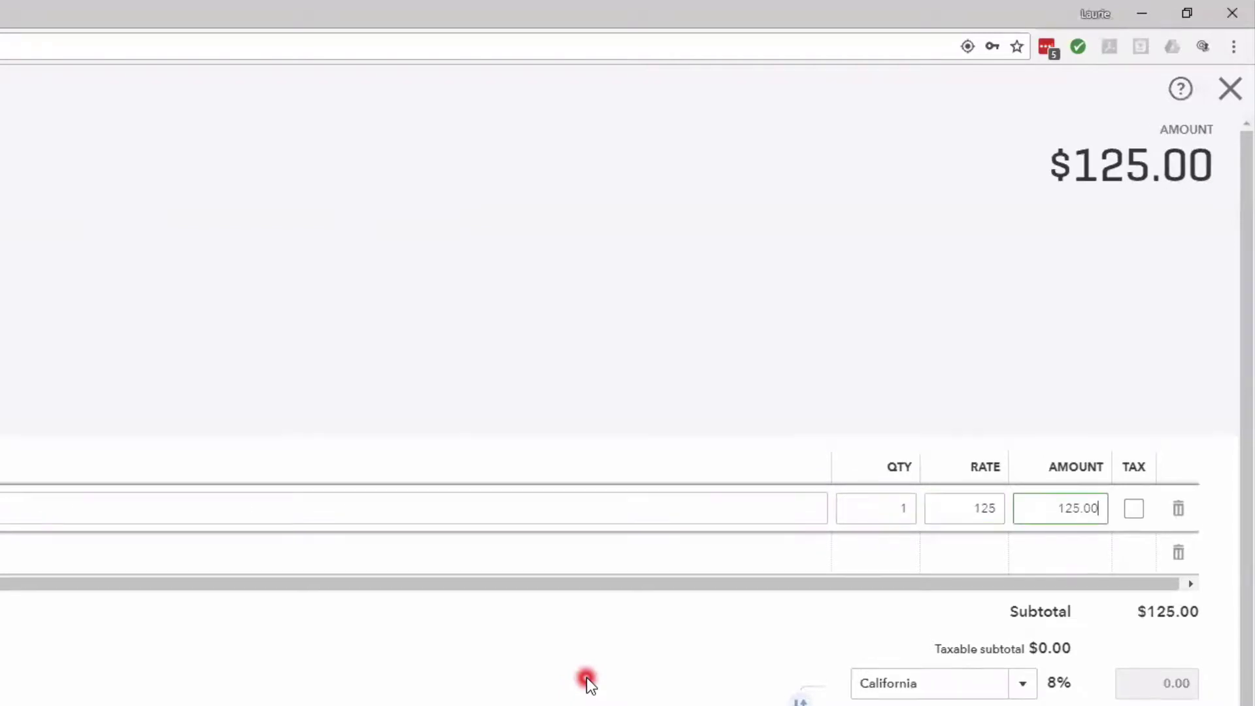
left_click(903, 507)
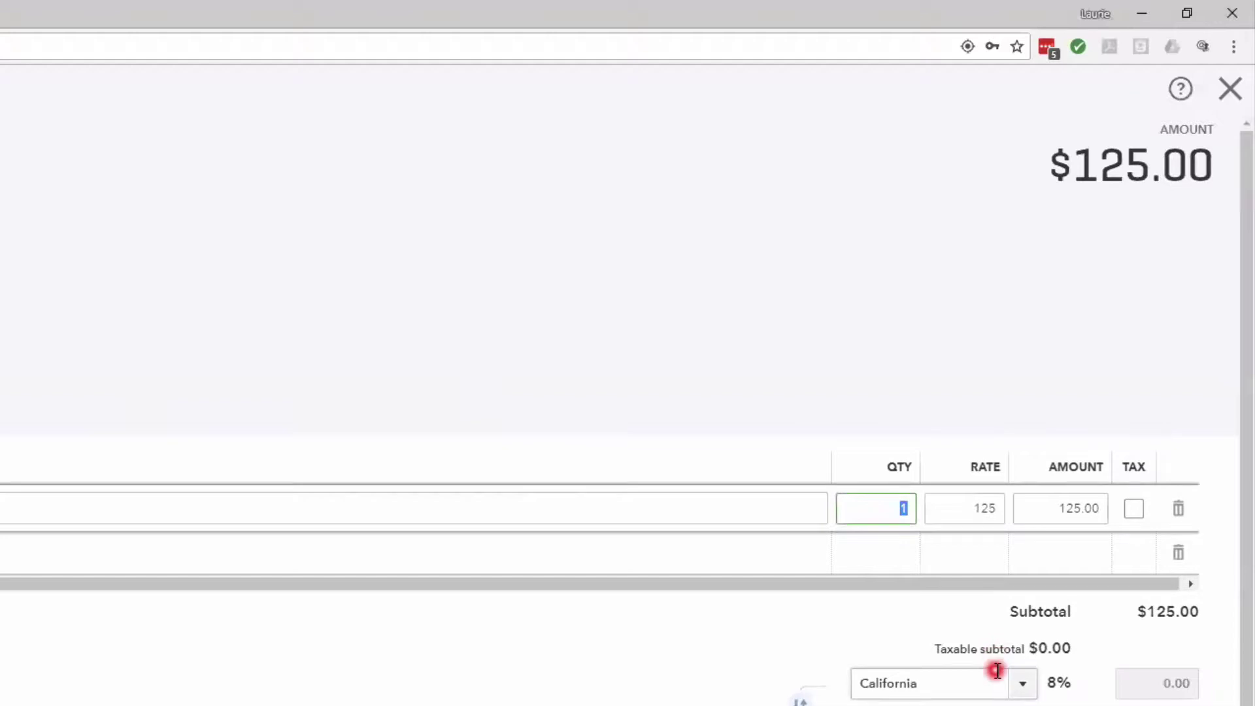
type("3")
key("Tab")
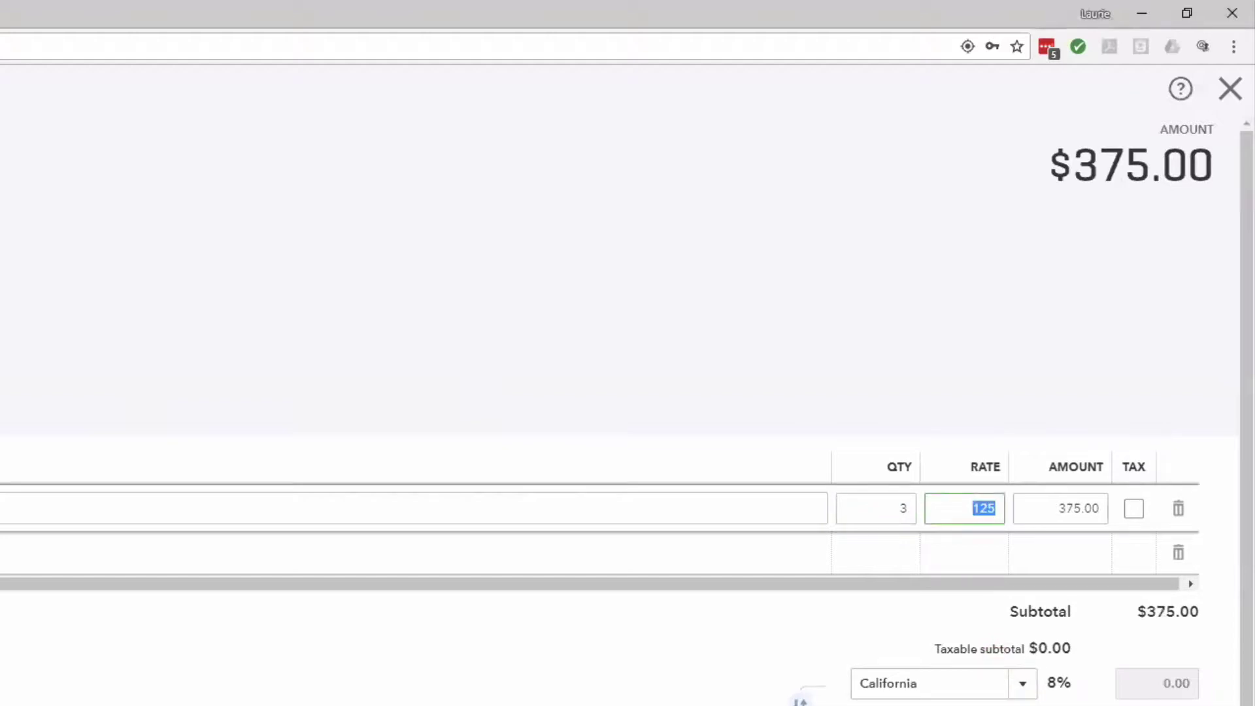
left_click(1236, 664)
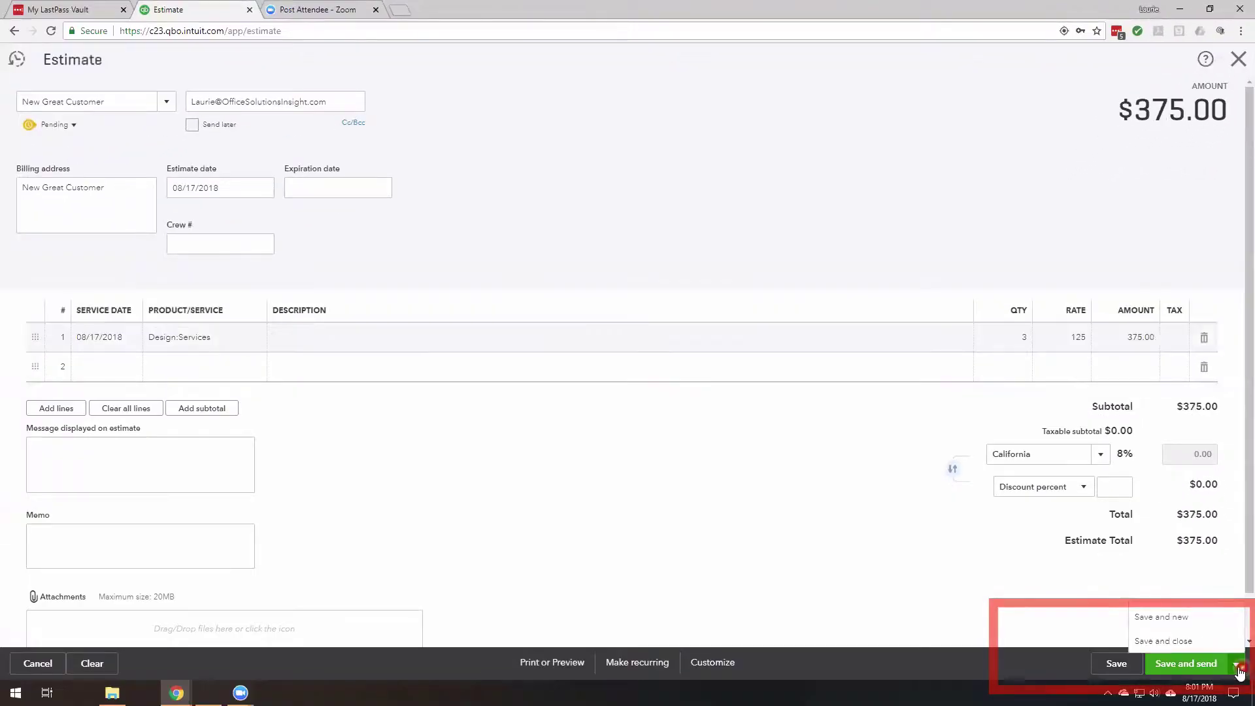
left_click(1180, 639)
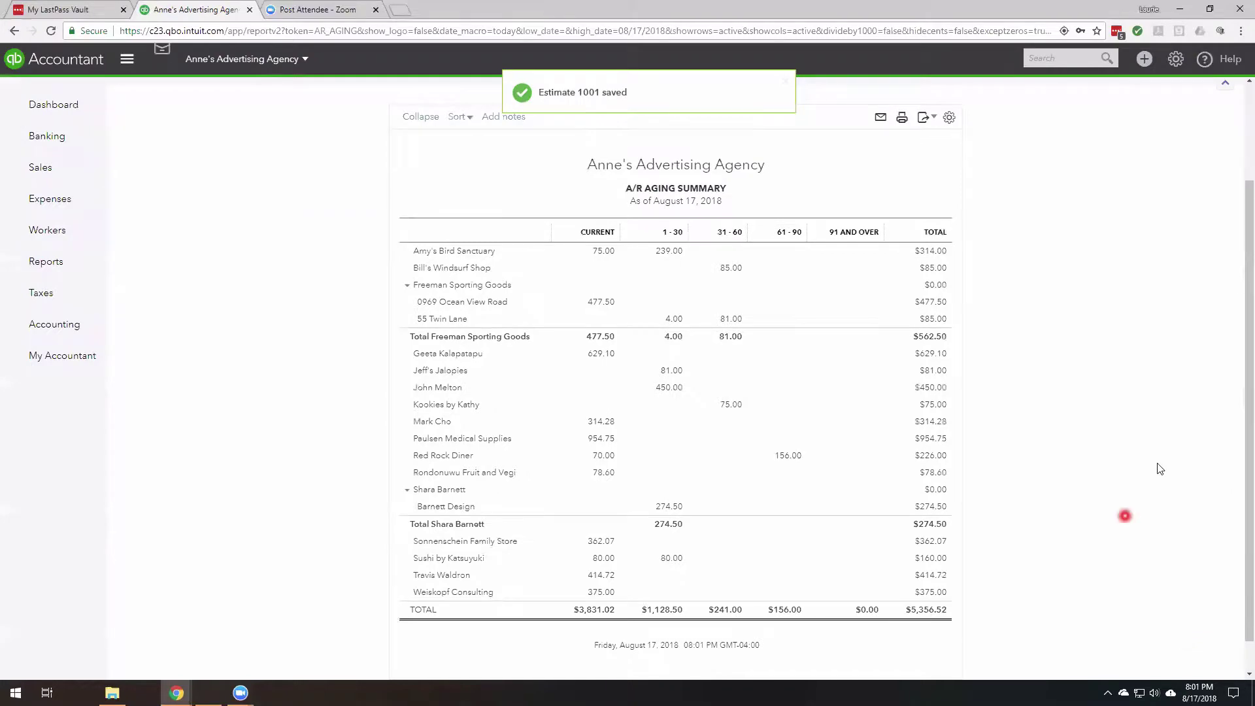
Step: Start a new invoice for New Great Customer and open the suggested estimate, leaving the invoice unsaved
mouse_move(40, 167)
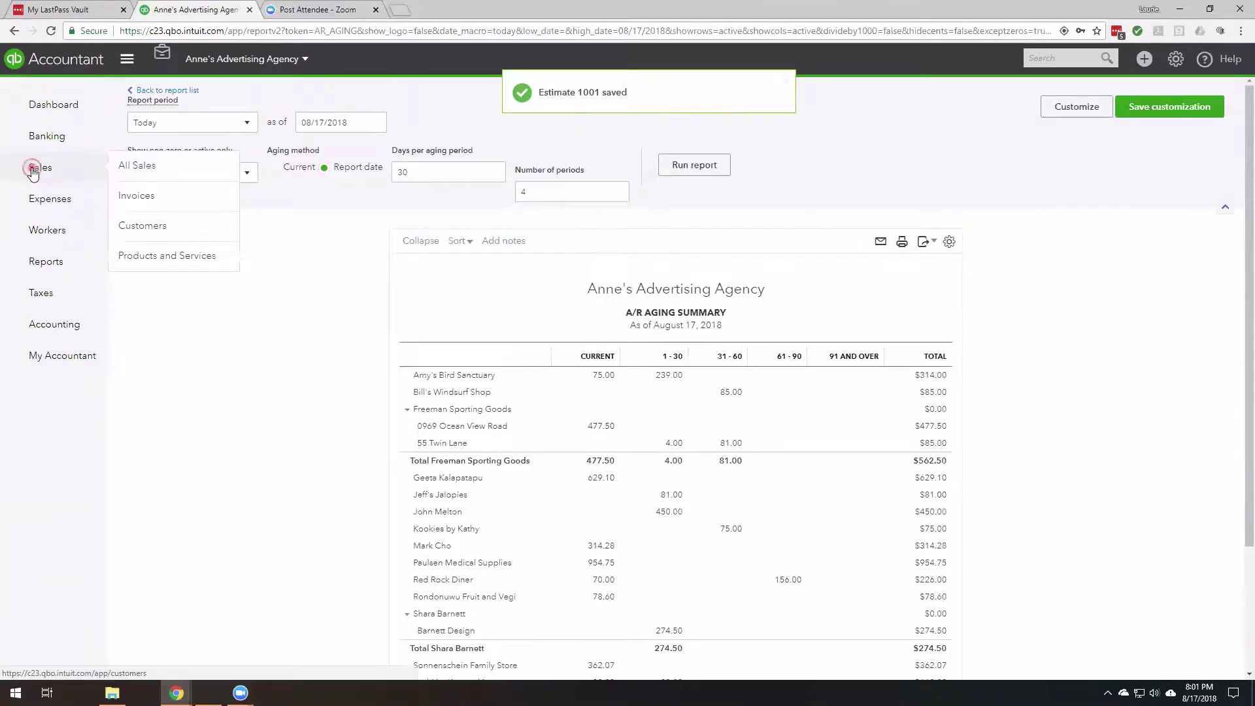
left_click(142, 225)
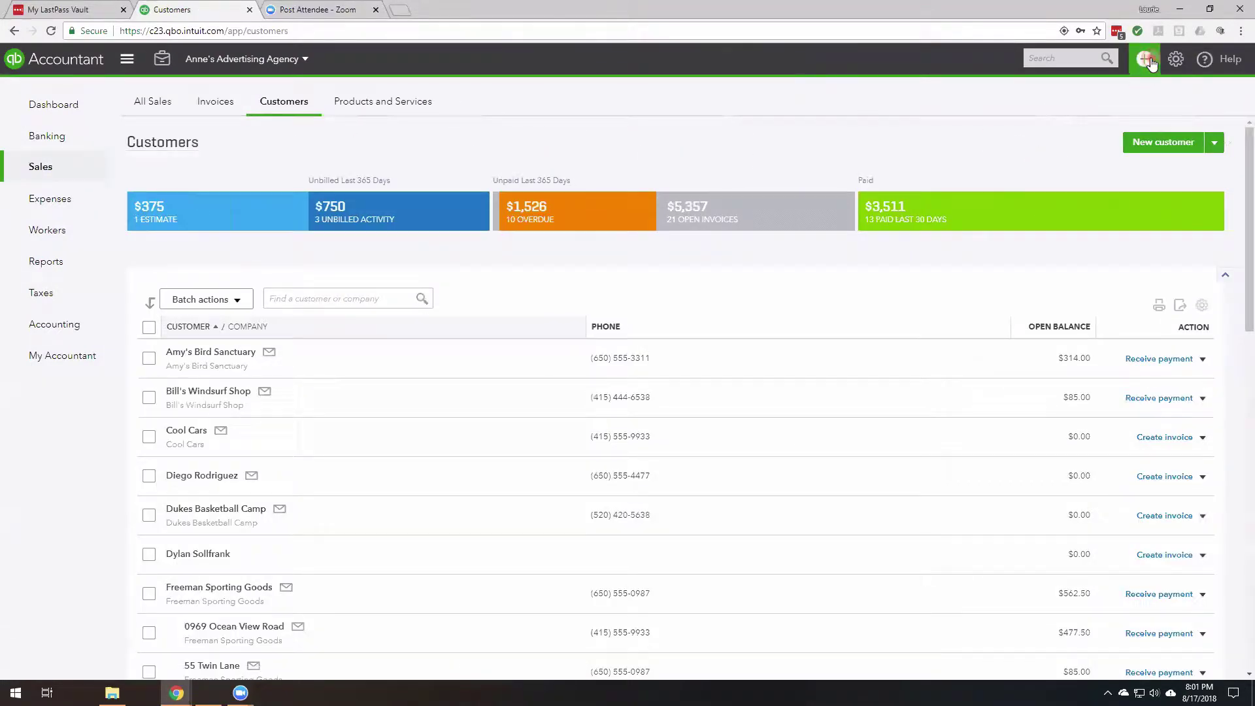
left_click(1145, 59)
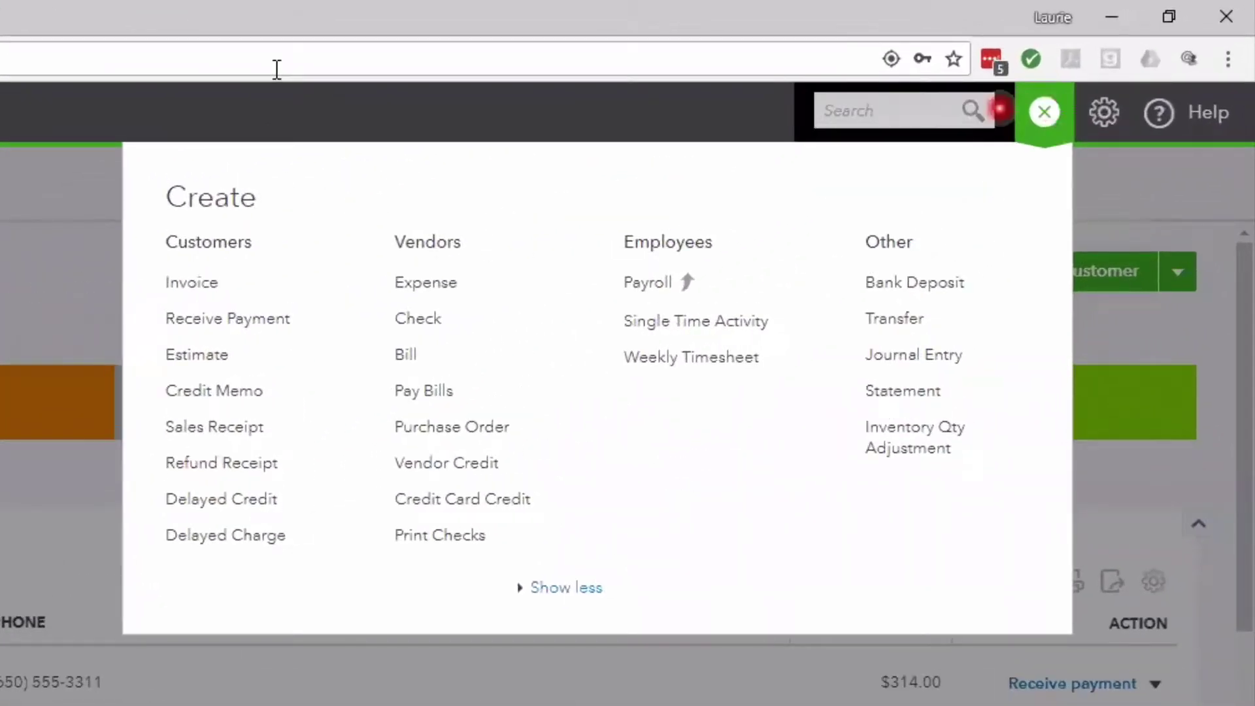
left_click(199, 355)
left_click(206, 286)
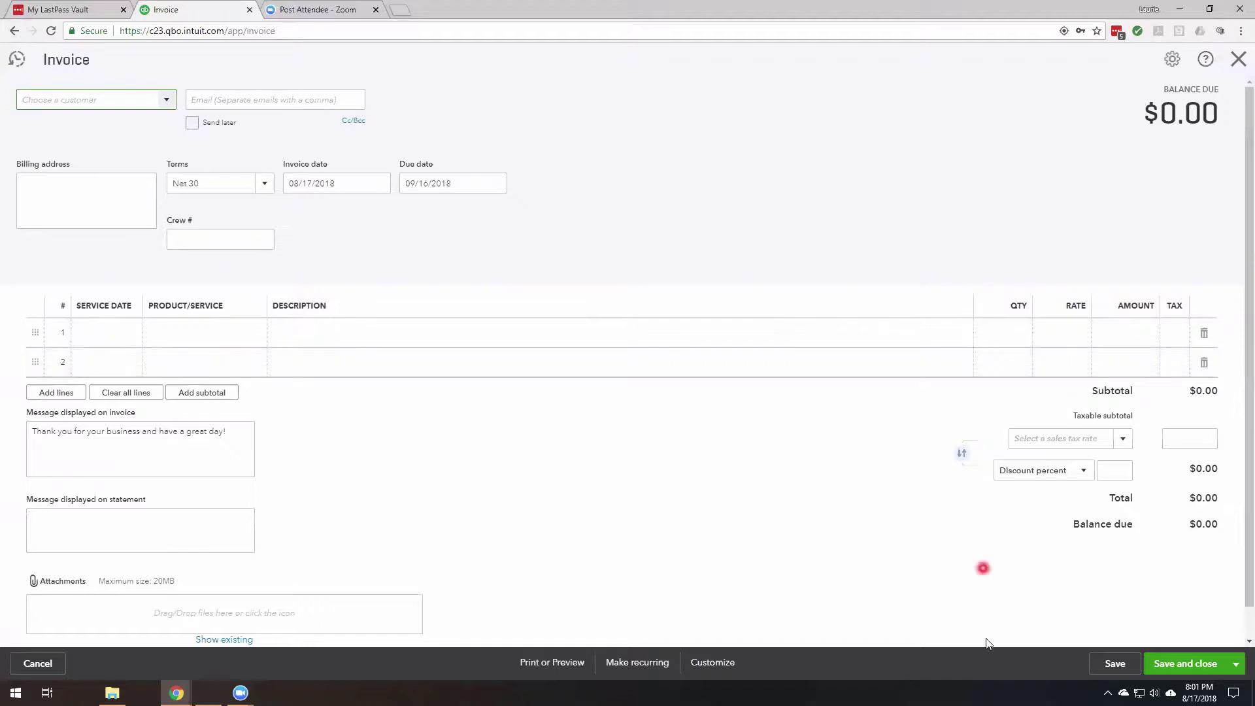
type("New")
key("Tab")
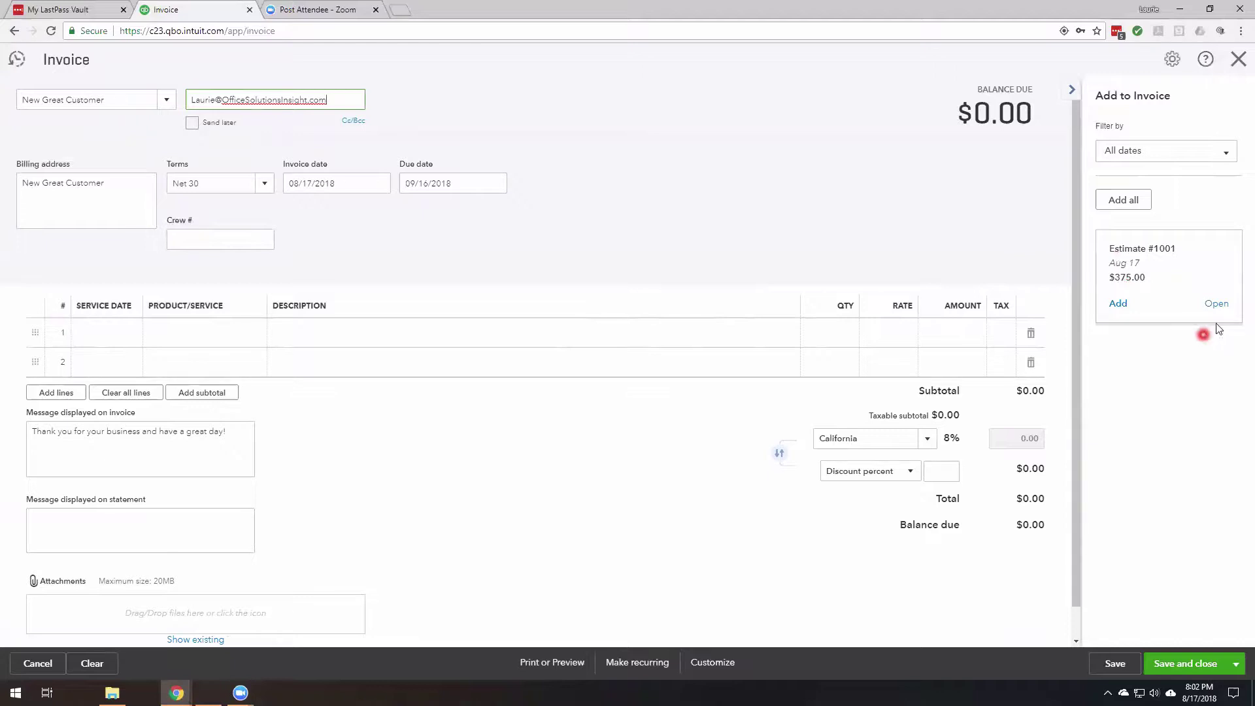
left_click(1216, 305)
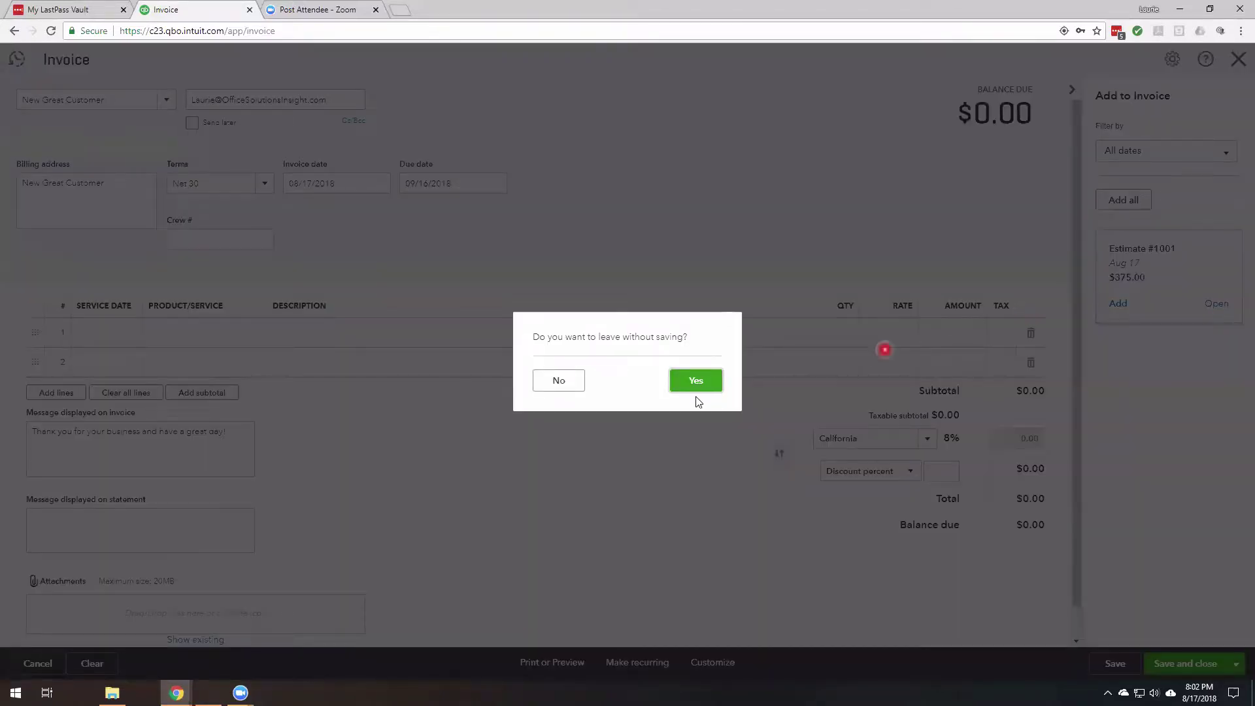
left_click(696, 383)
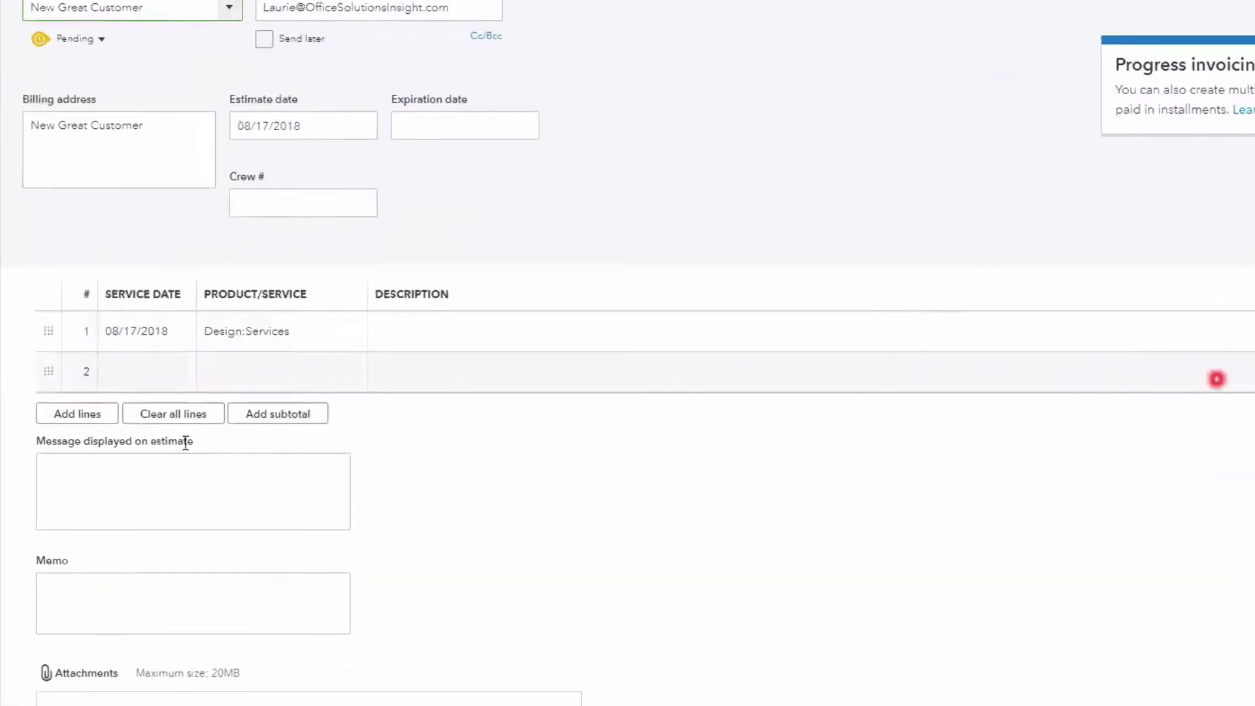
Step: Add a second estimate line with service date 08/17/2018 and the Services item from the Design category
left_click(139, 370)
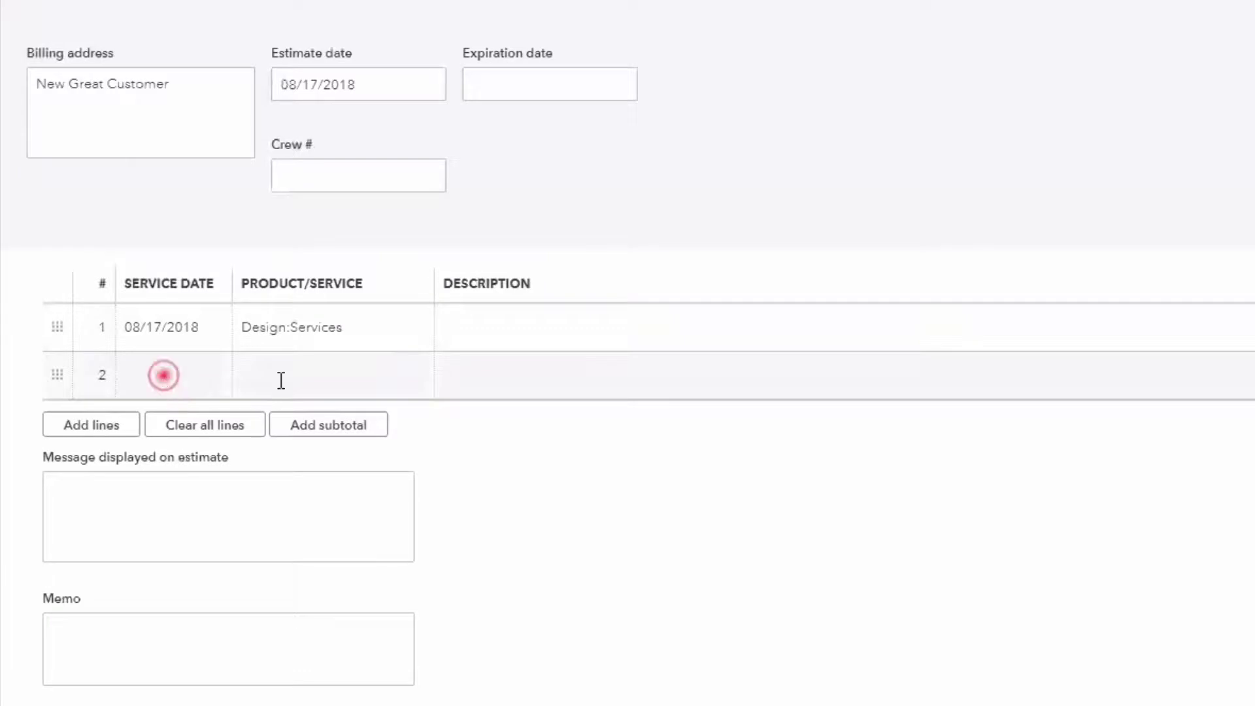
type("0817")
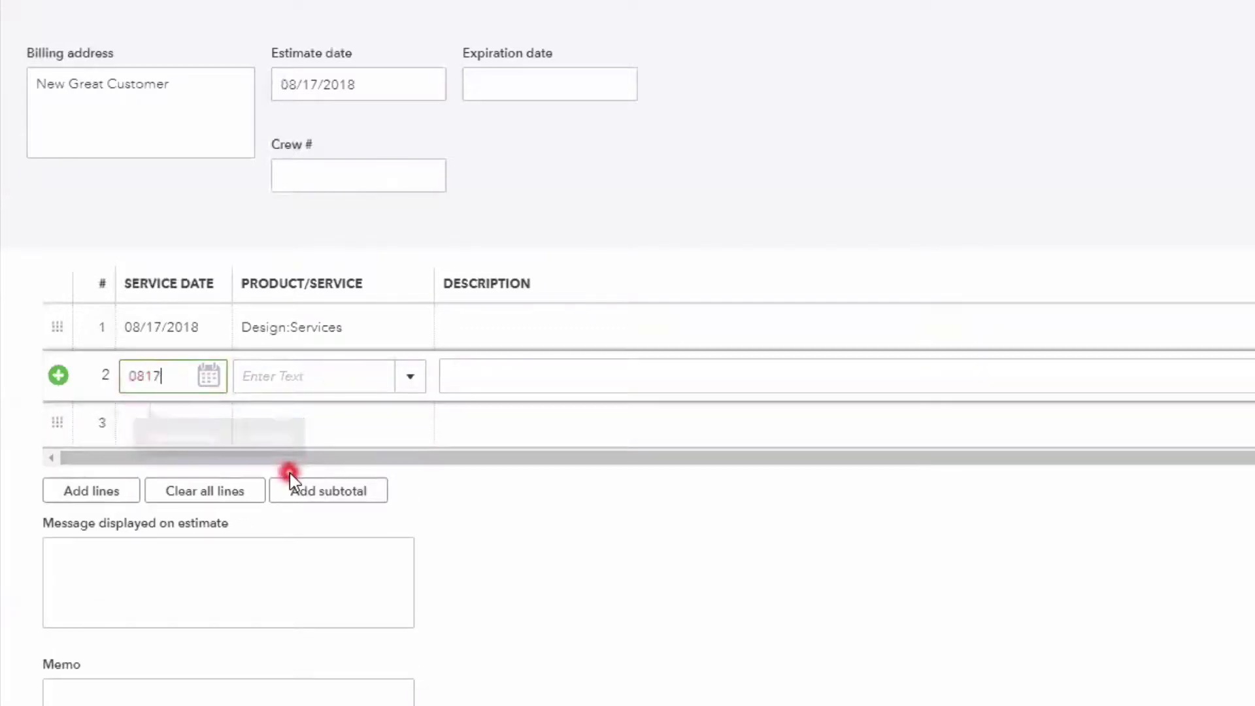
type("18")
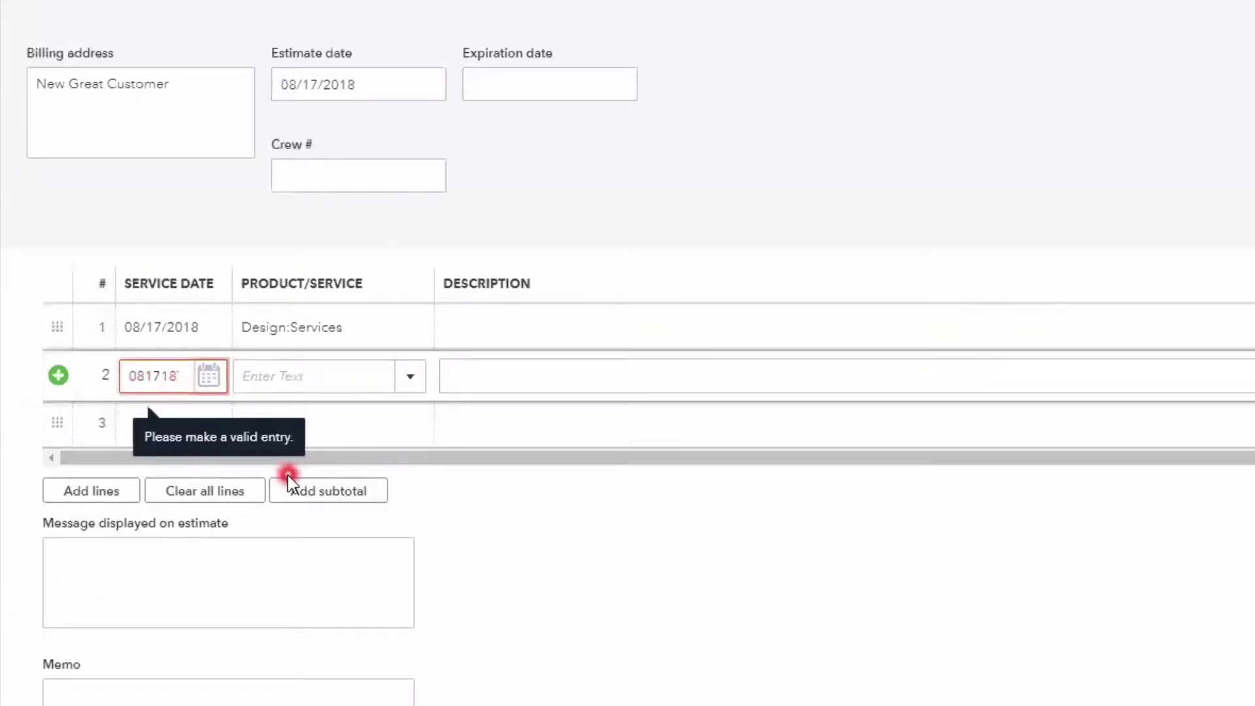
key("Tab")
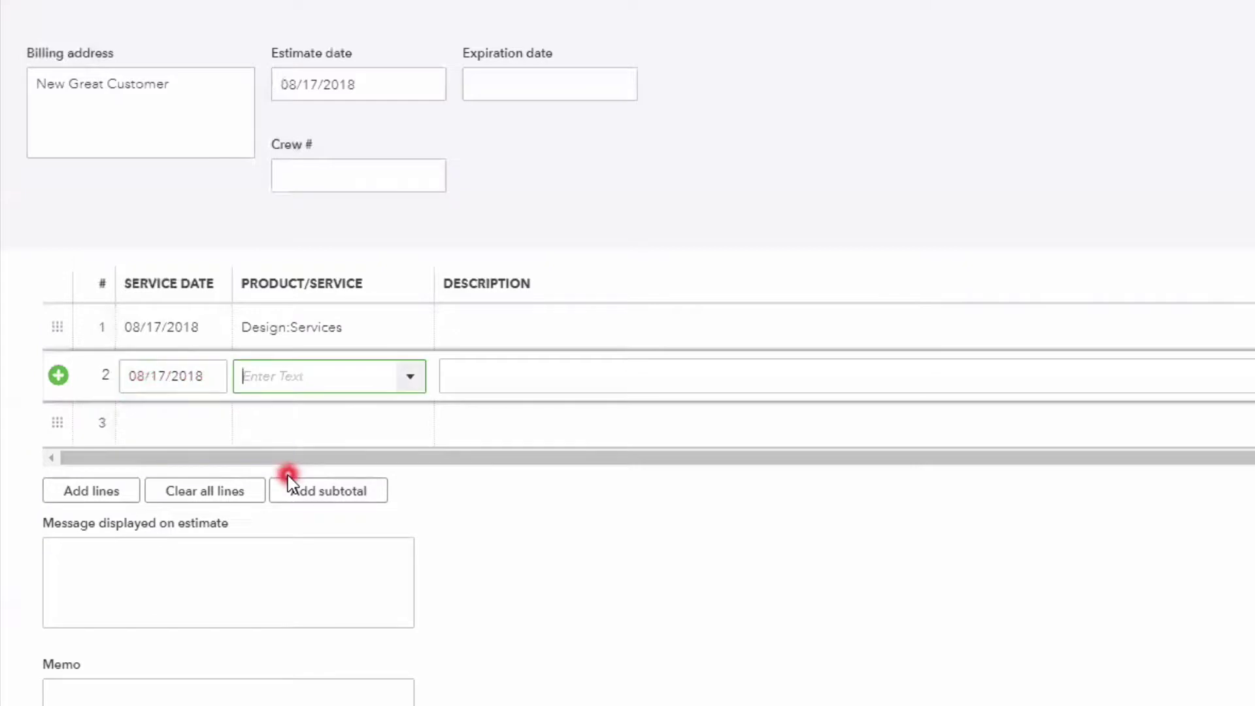
type("se")
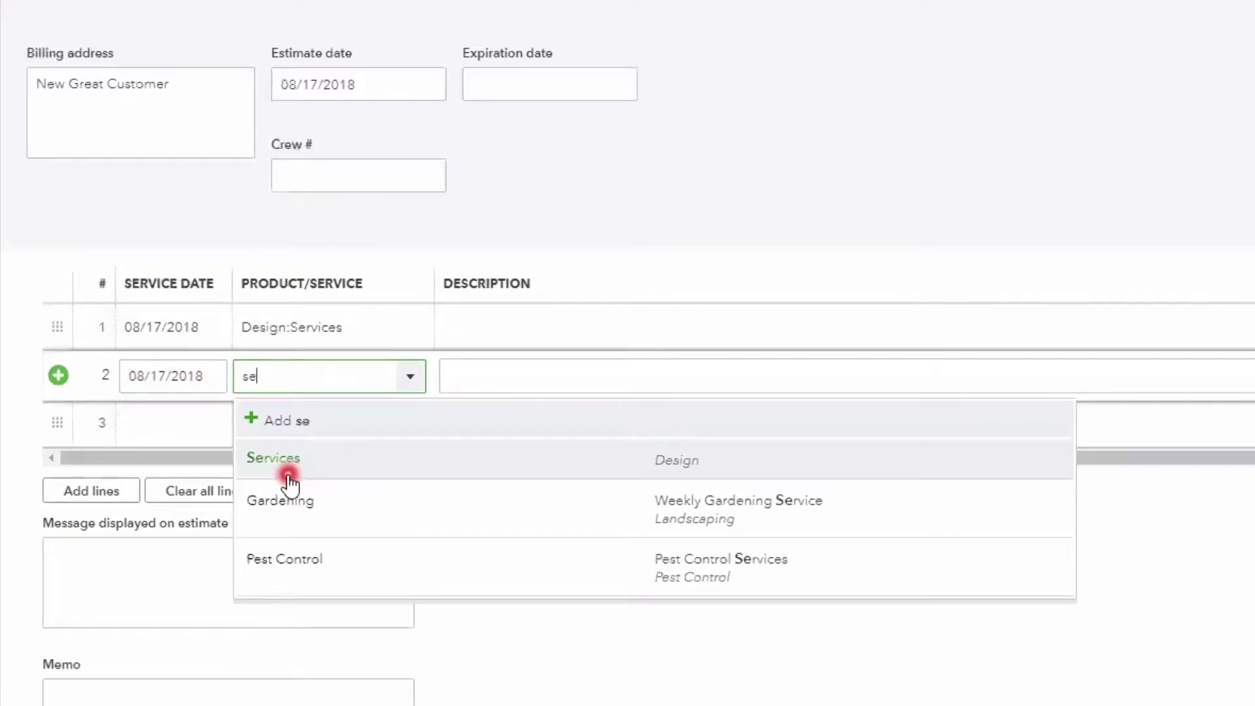
type("r")
left_click(291, 465)
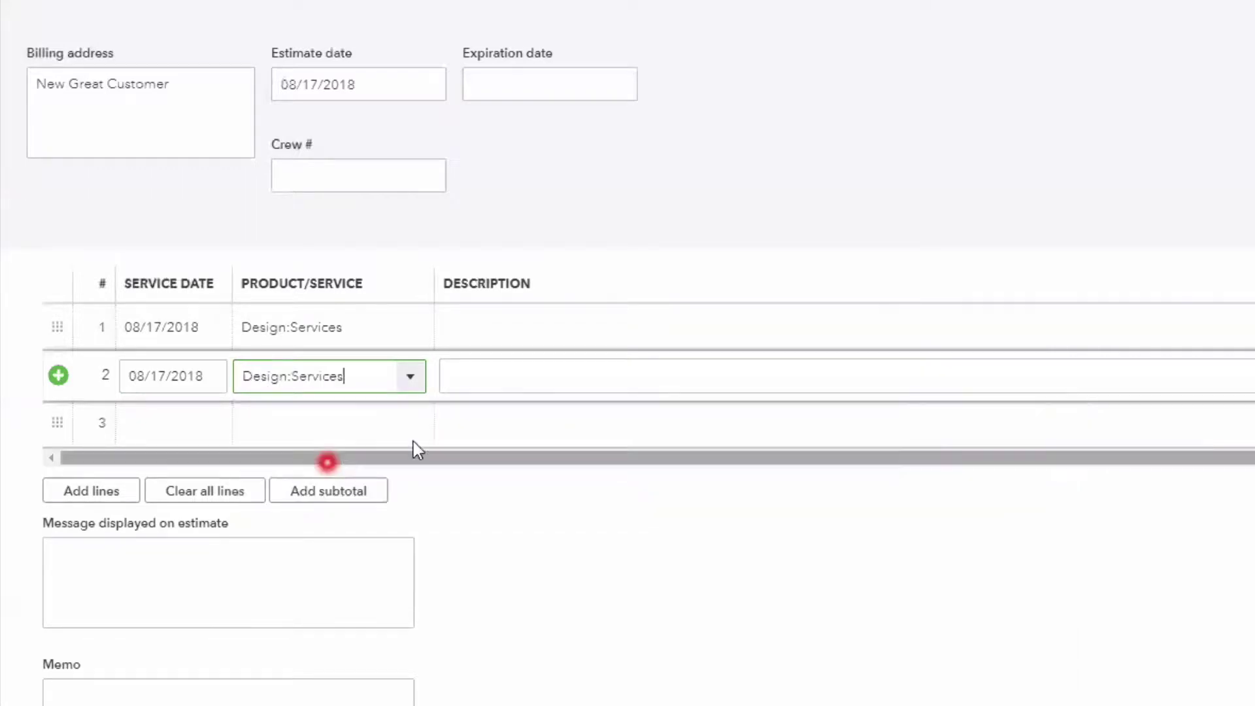
Step: Set the second line's quantity to 5 and rate to 125, and save the estimate
key("Tab")
key("Tab")
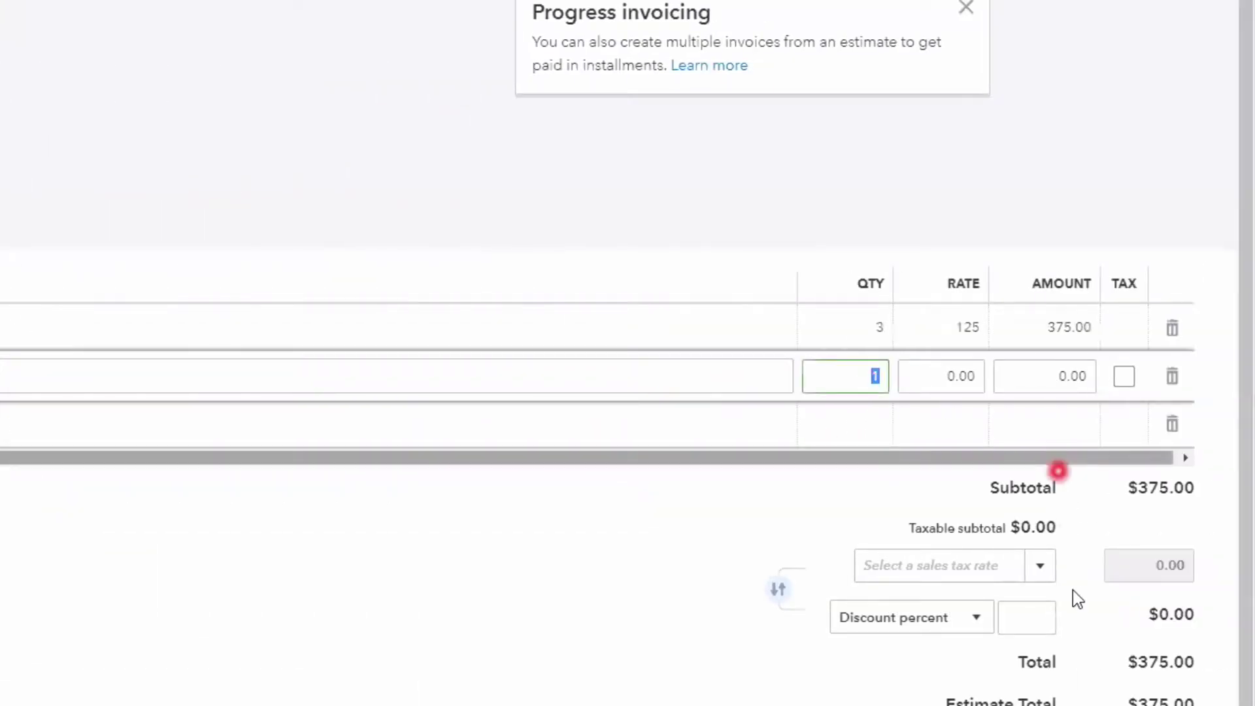
type("5")
key("Tab")
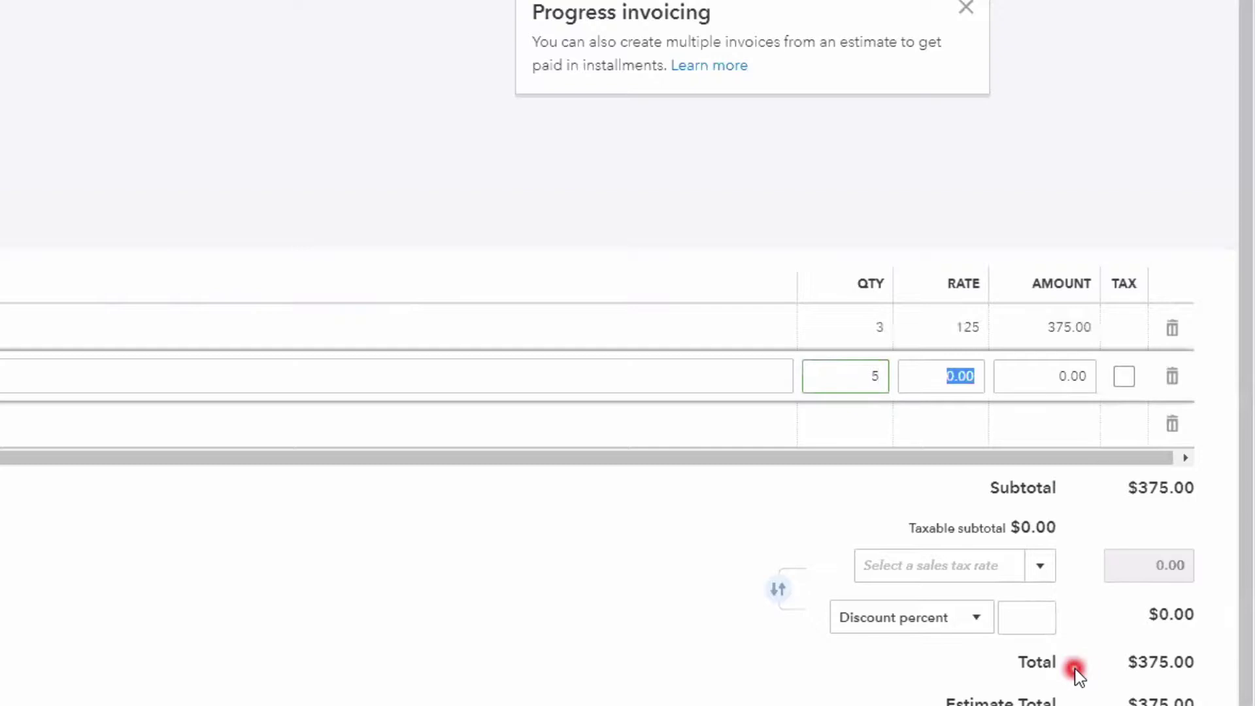
type("125")
key("Tab")
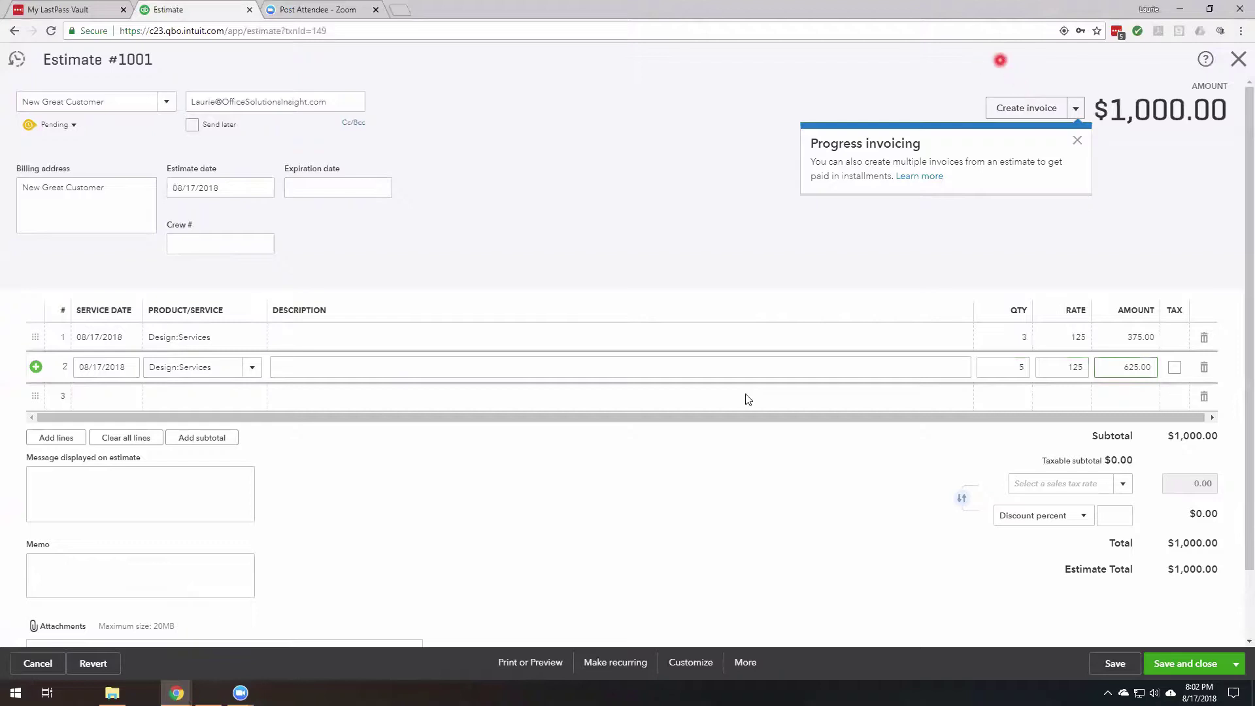
left_click(1124, 667)
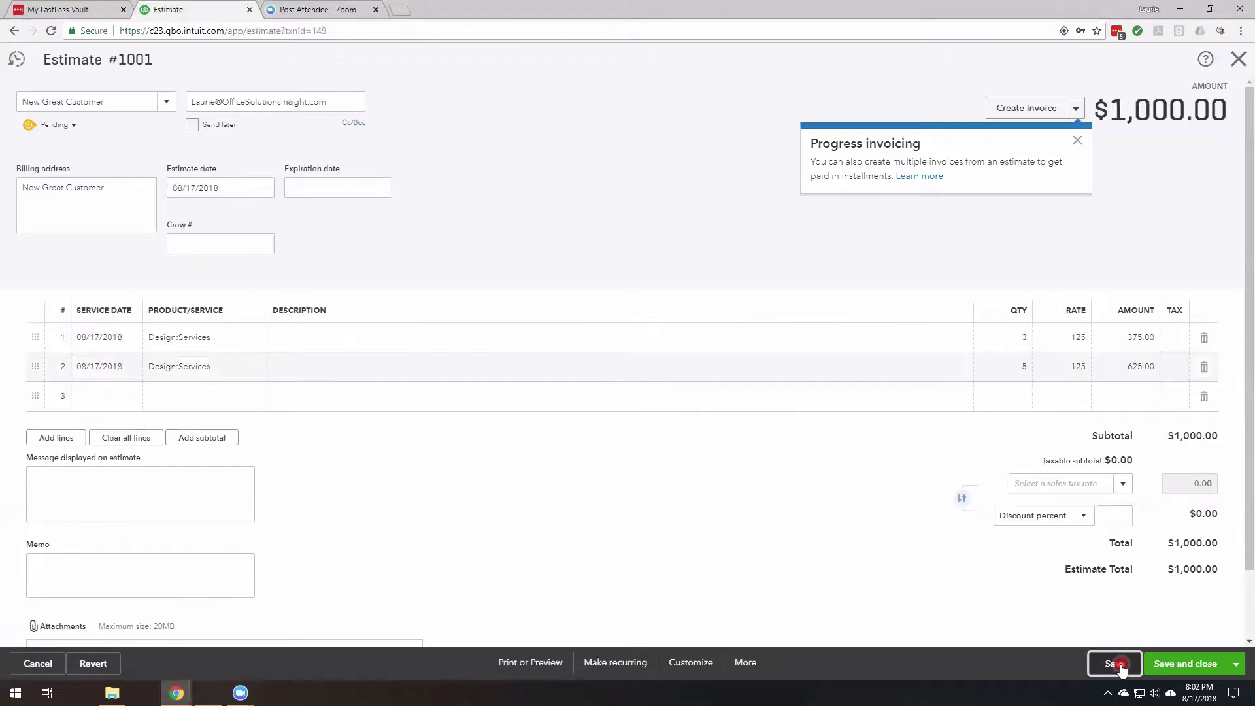
Step: Create an invoice from the saved estimate
left_click(1025, 110)
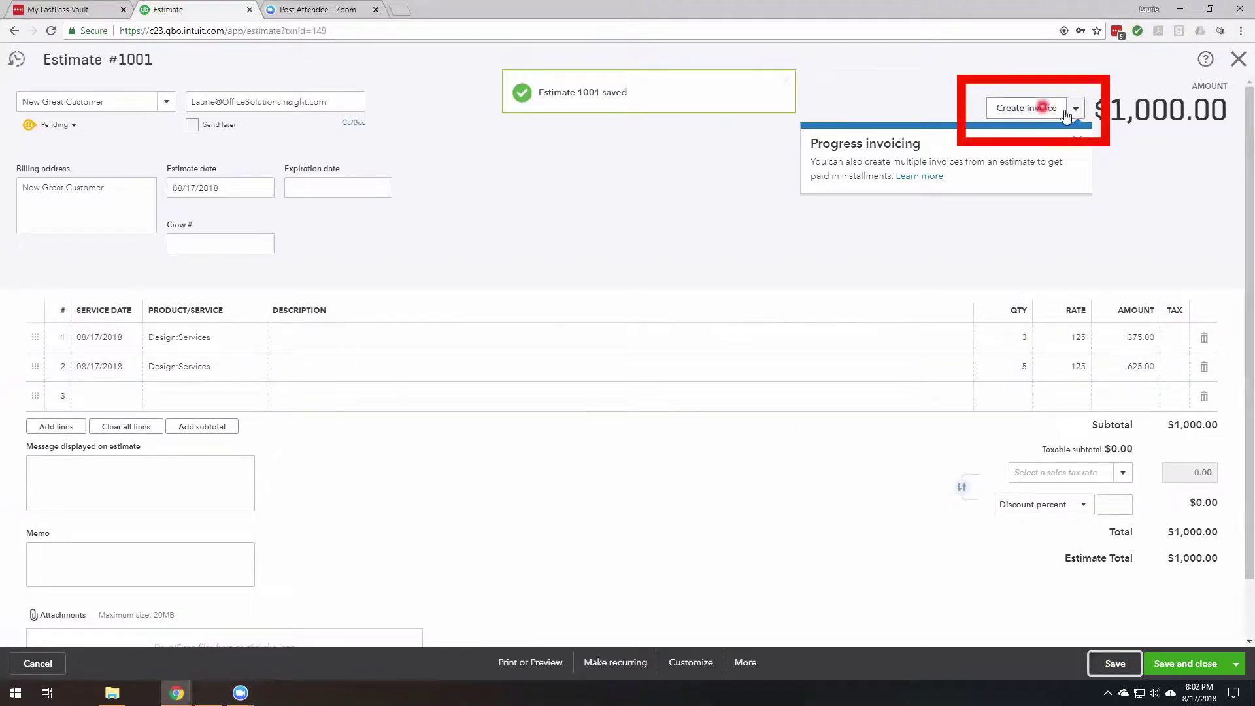
left_click(1076, 110)
left_click(1035, 107)
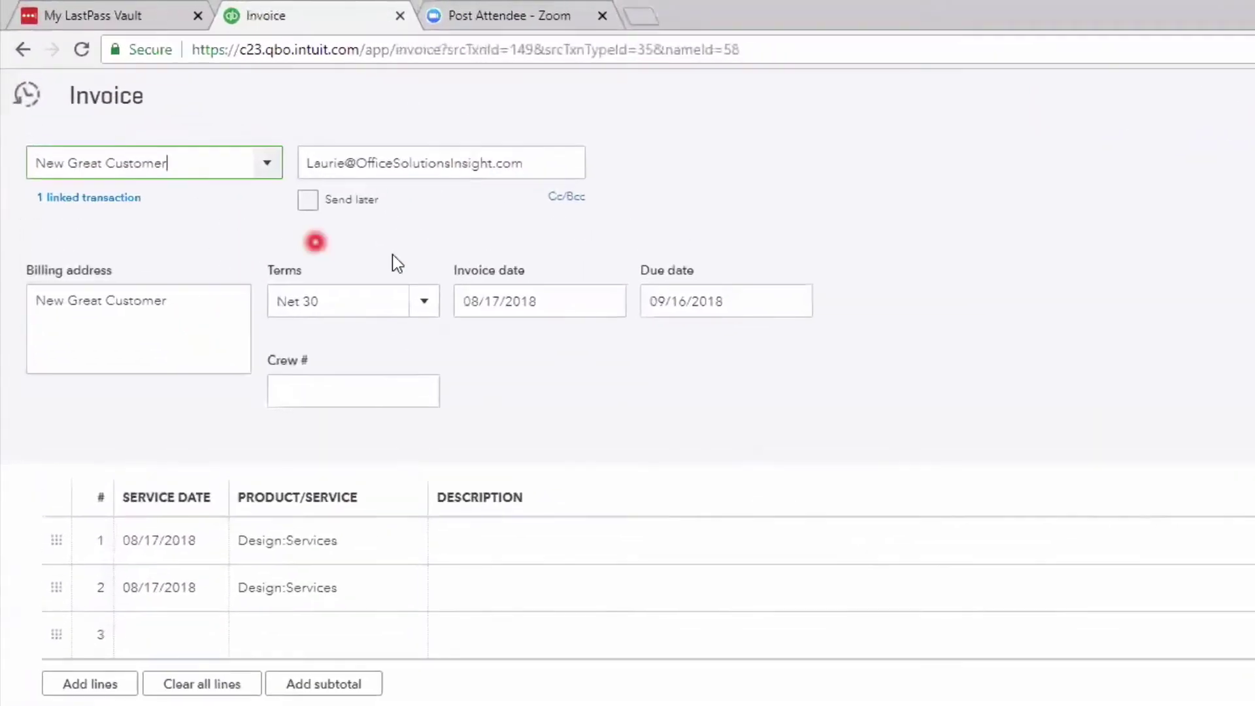
Step: Set the invoice terms to Net 10, then save and close the invoice
left_click(419, 304)
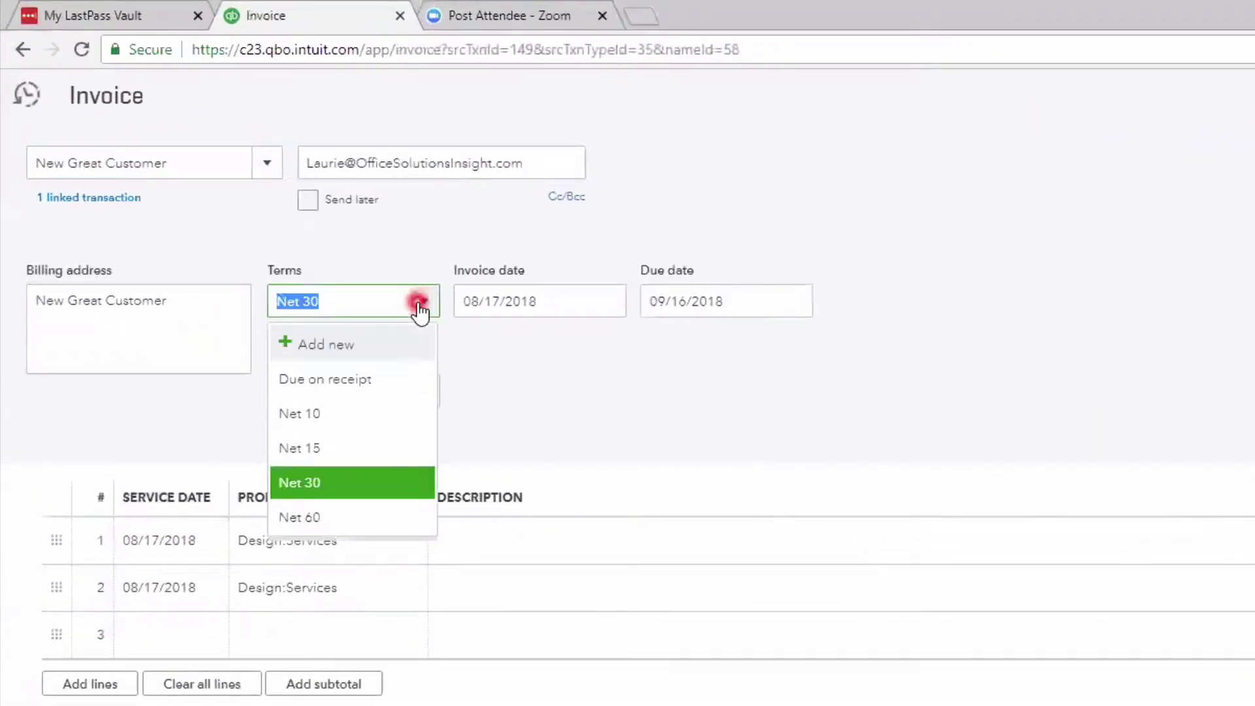
left_click(325, 422)
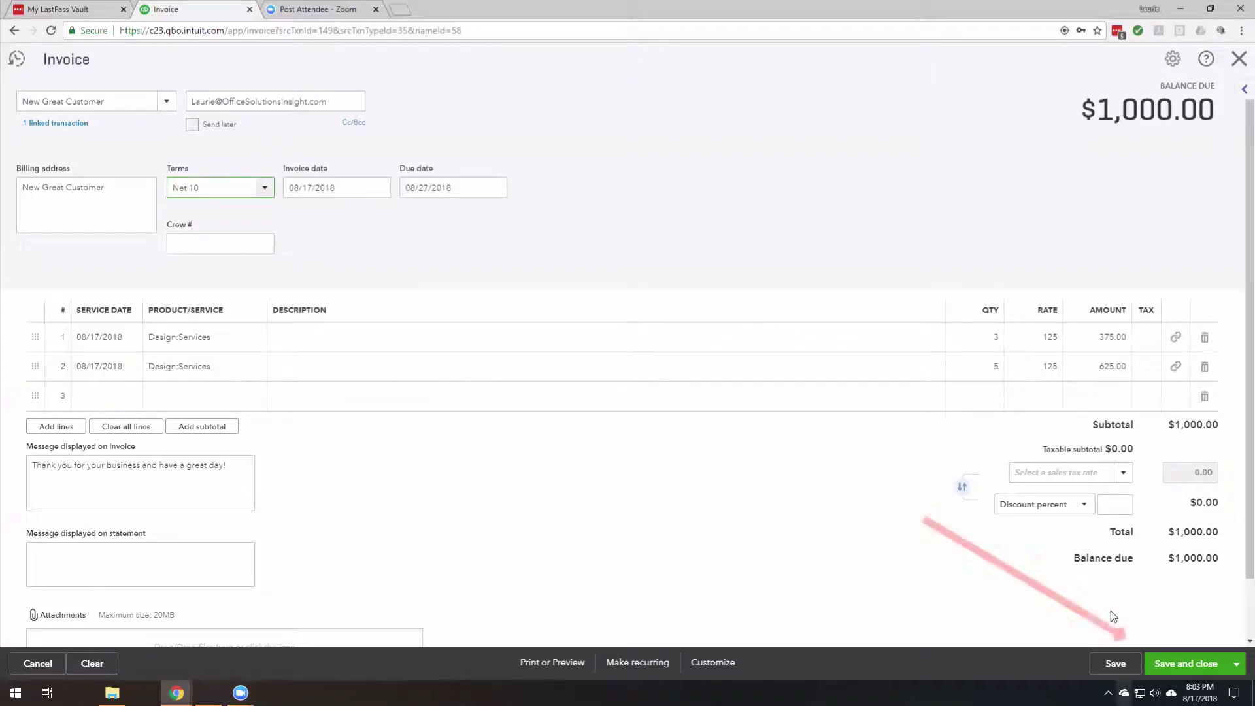
left_click(1224, 671)
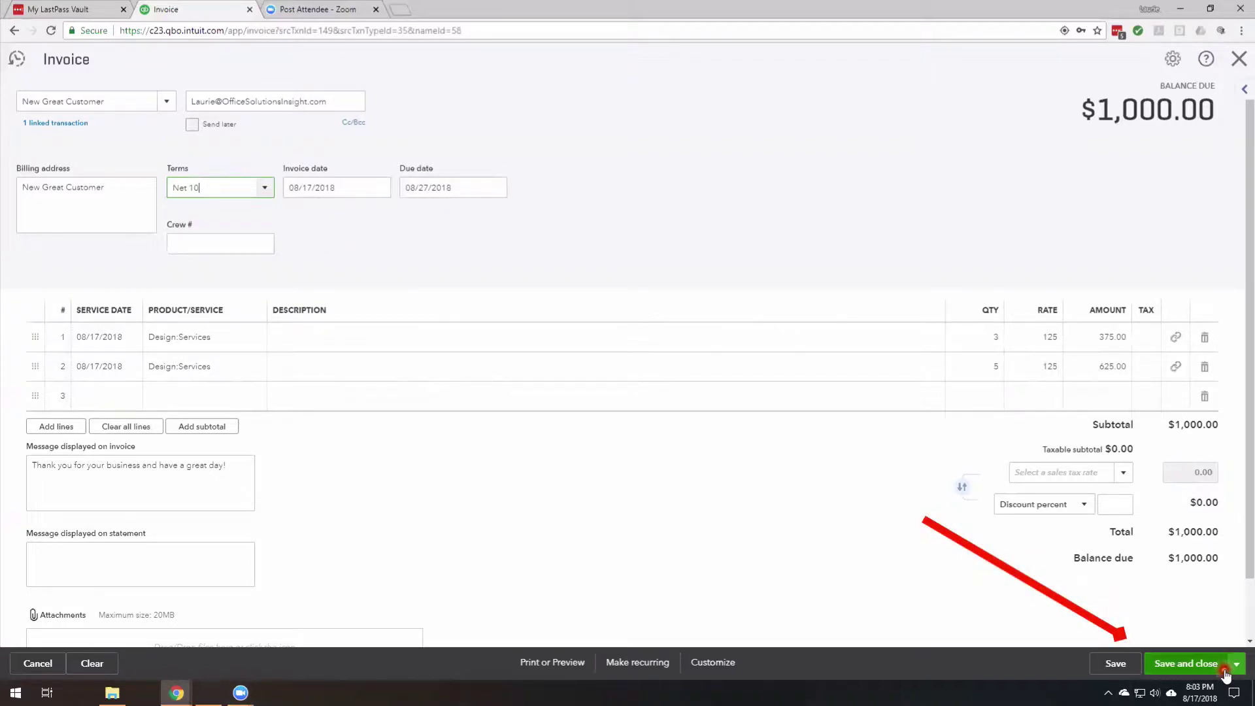
left_click(1205, 666)
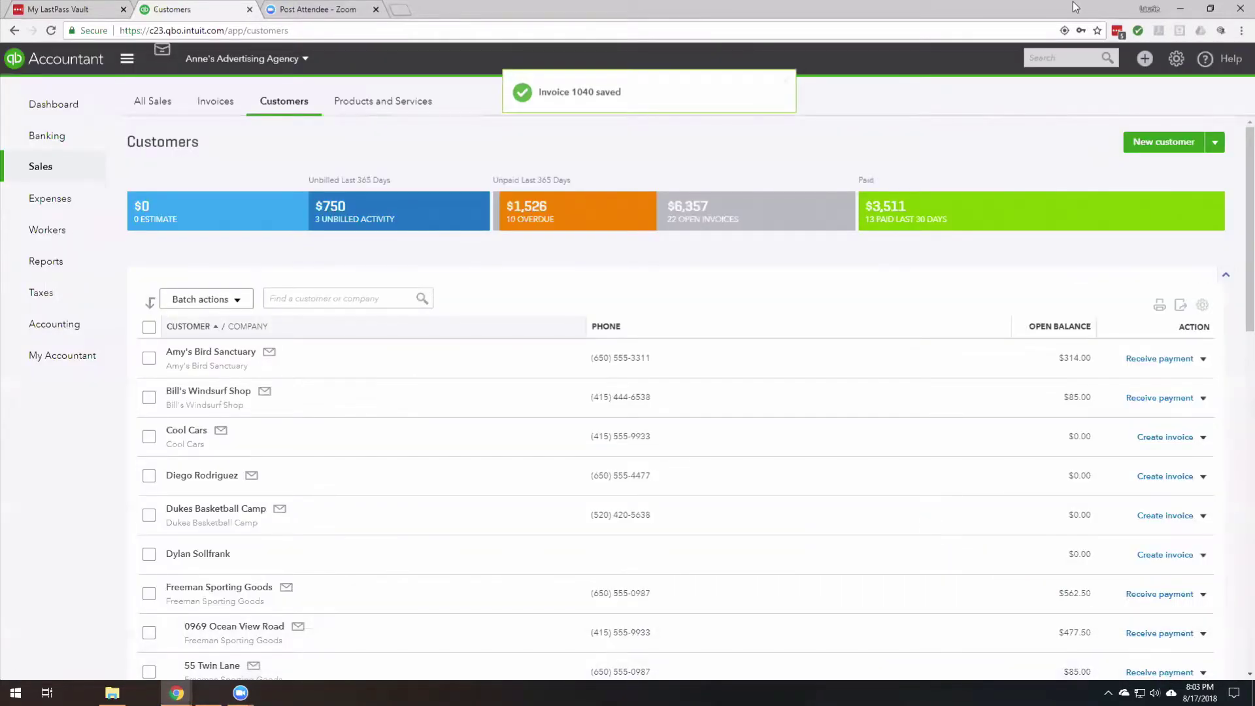
Step: Open the Accounts receivable aging summary report and review the customer balances
left_click(1137, 62)
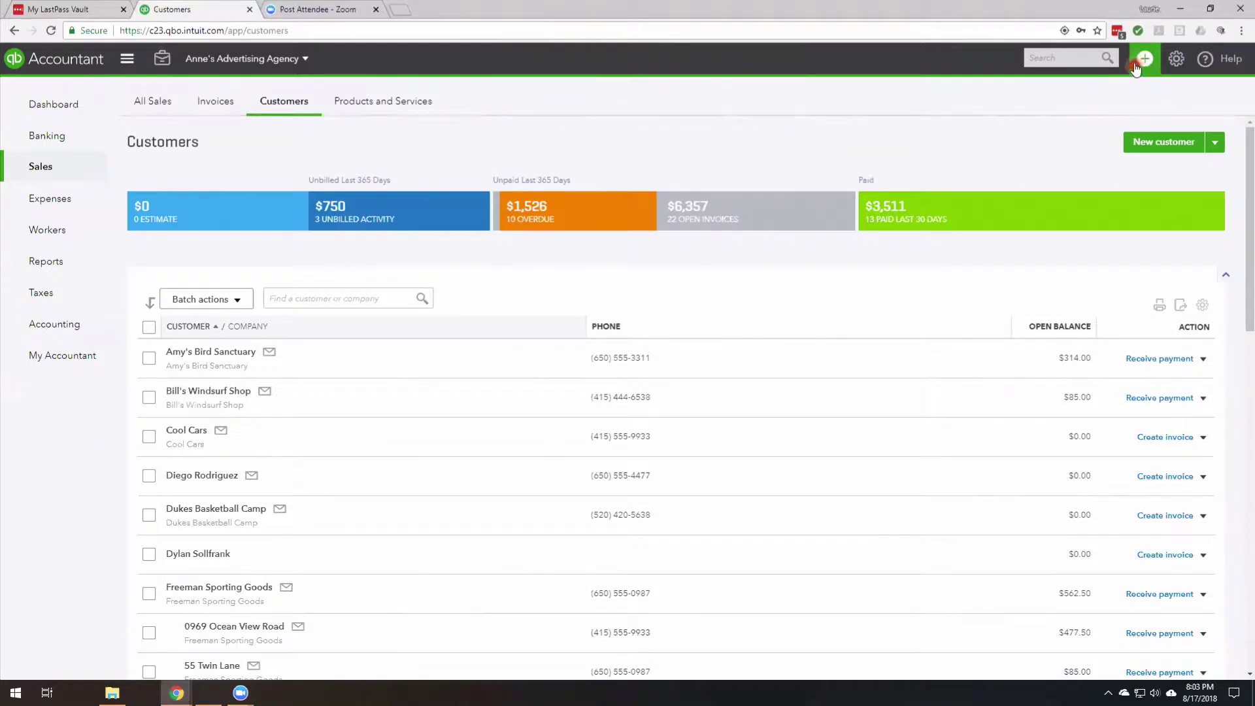
left_click(36, 240)
left_click(34, 264)
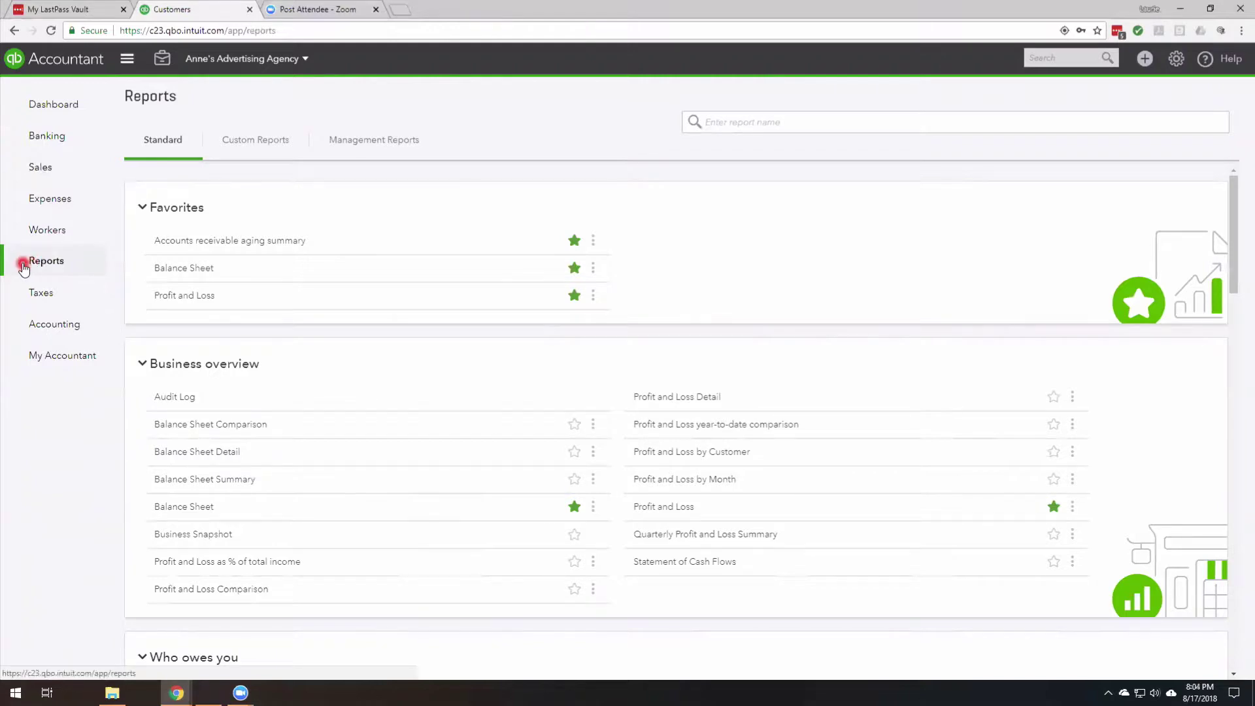
left_click(249, 243)
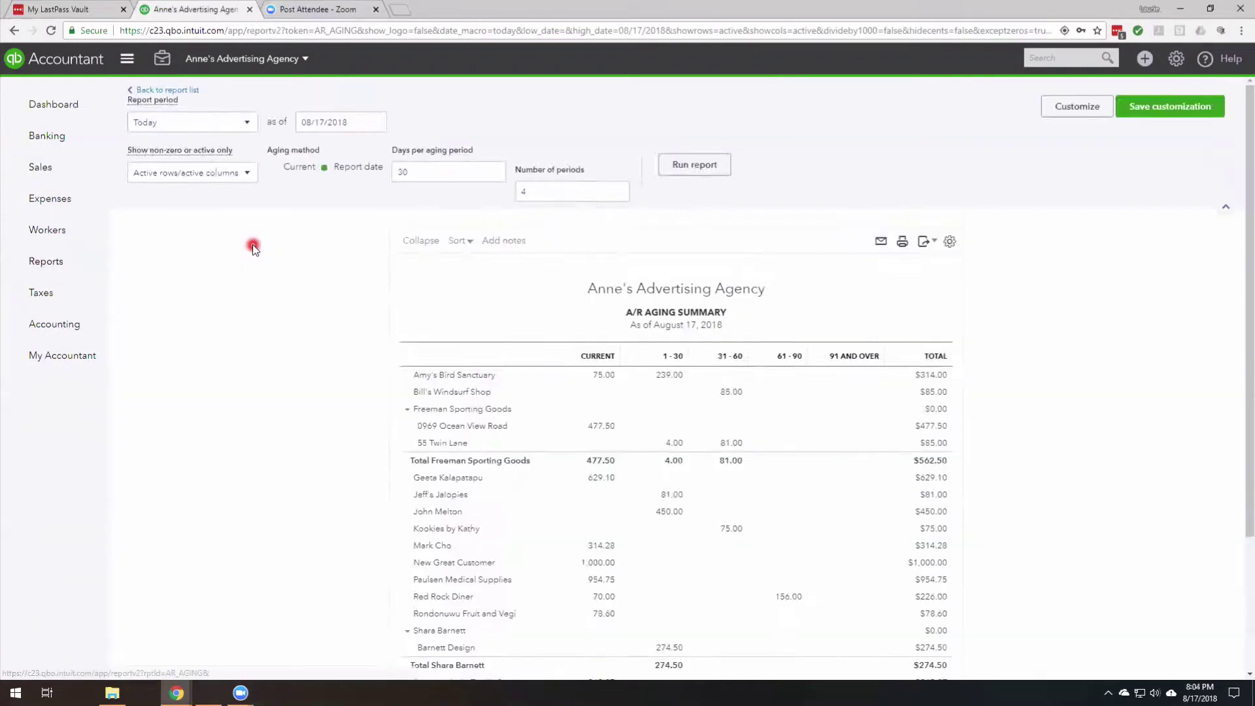
scroll(253, 247, "down", 2)
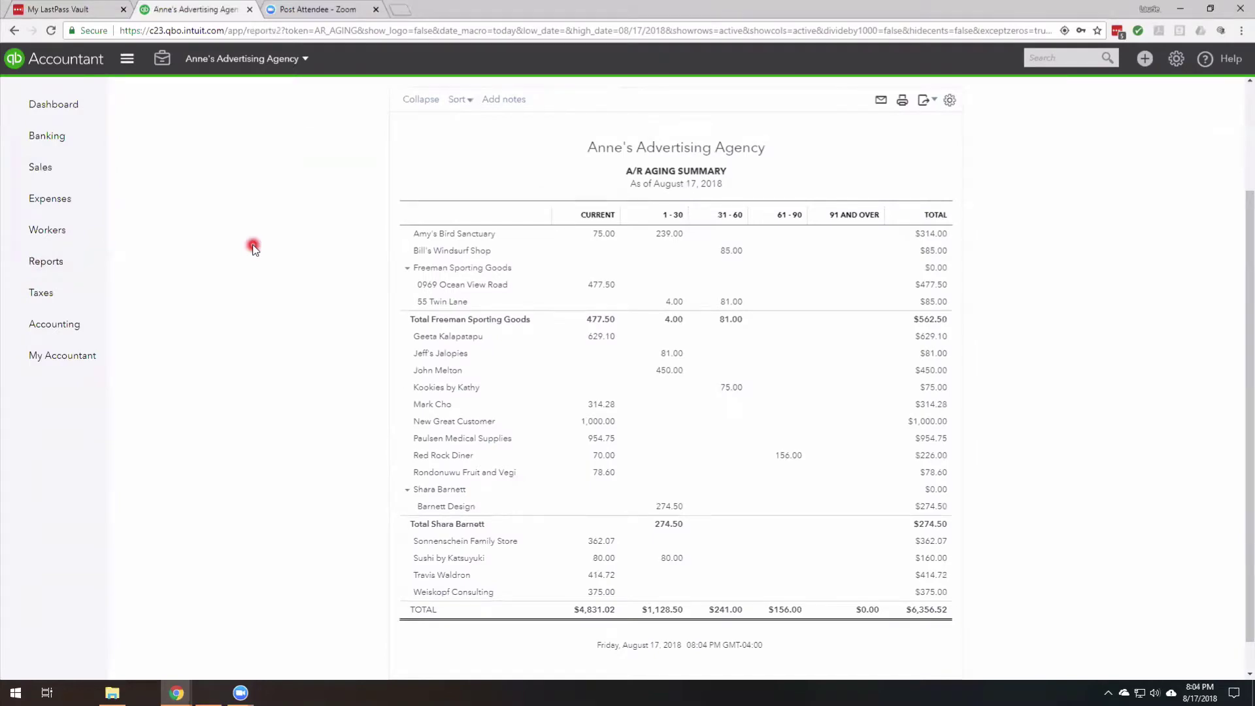
Step: Reopen the Accounts receivable aging summary and drill down through New Great Customer's total to the underlying invoice
left_click(62, 261)
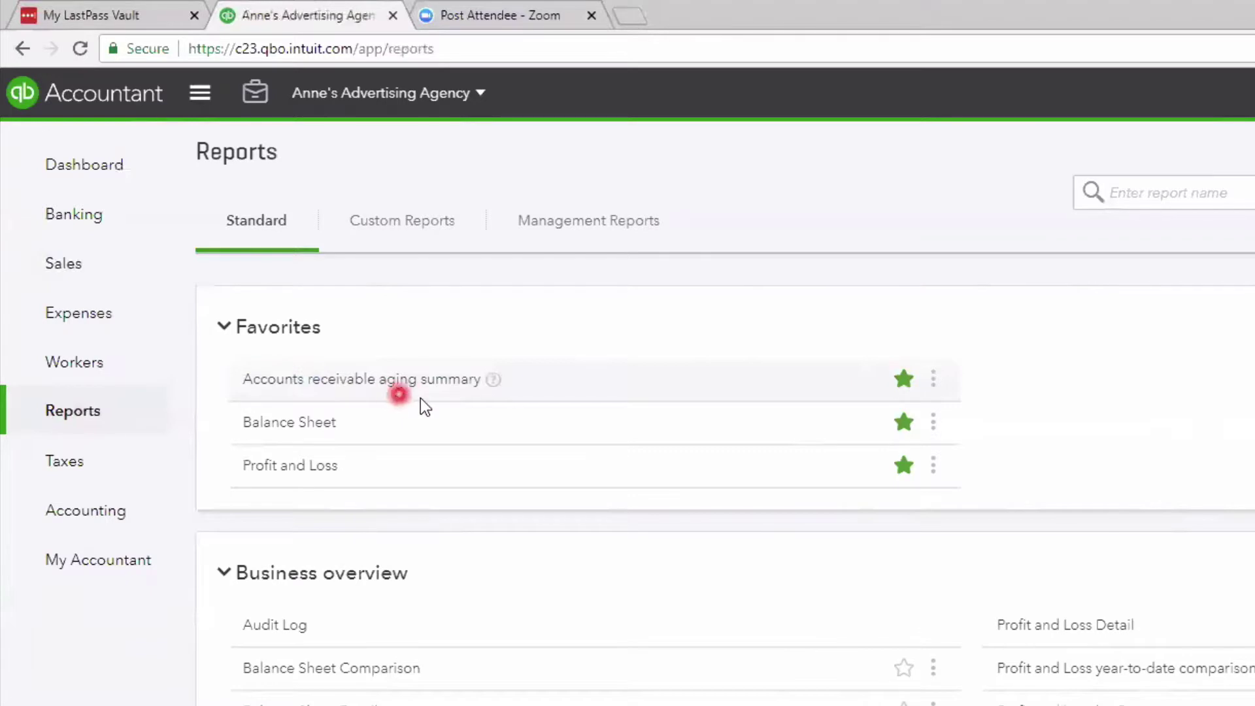
left_click(465, 392)
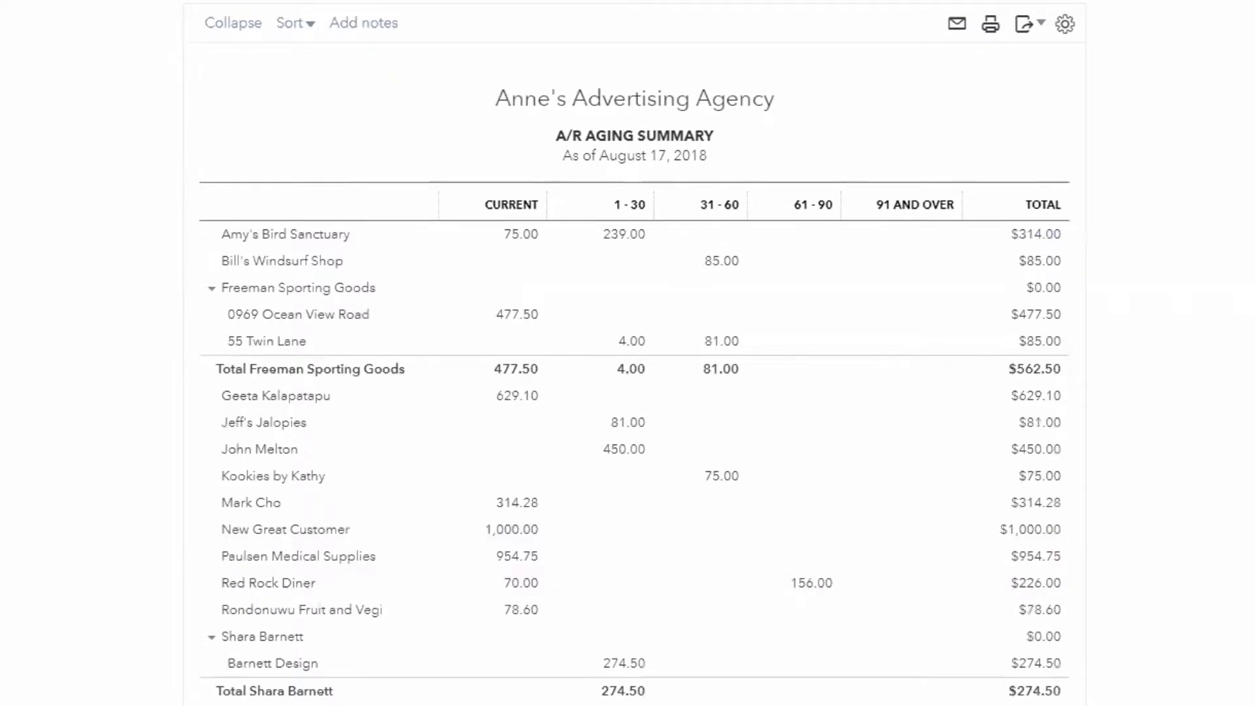
left_click(1048, 535)
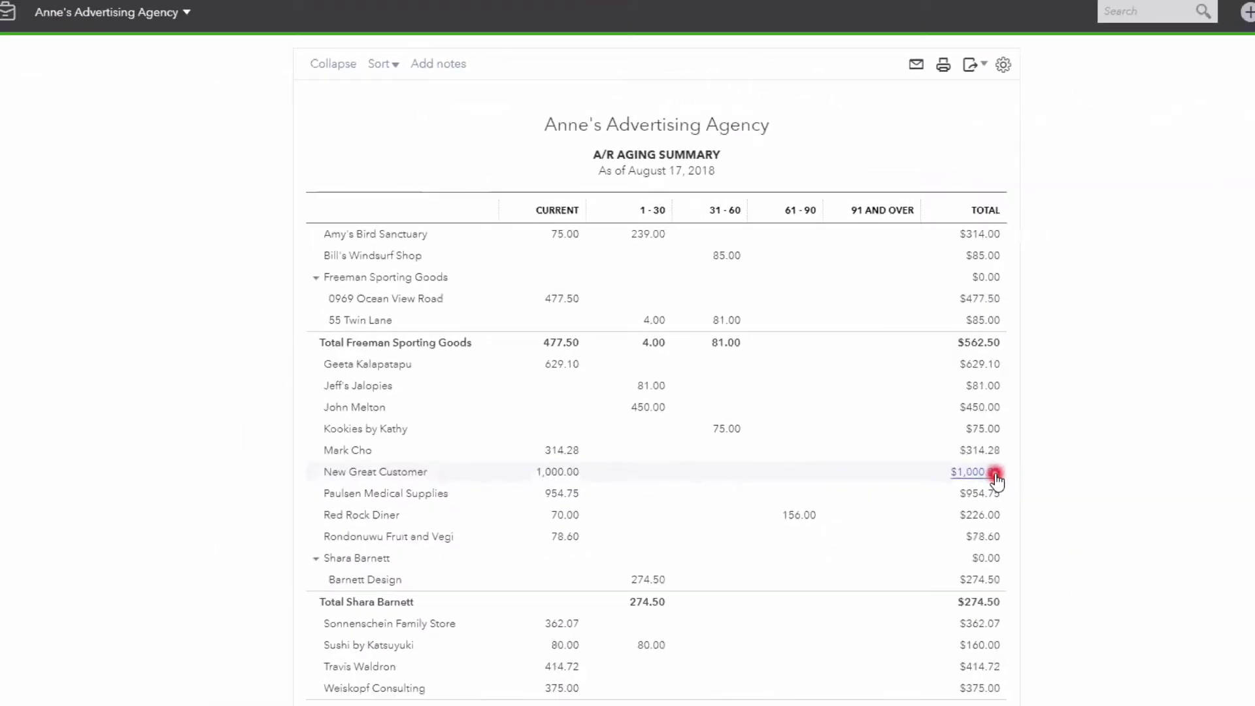
left_click(992, 475)
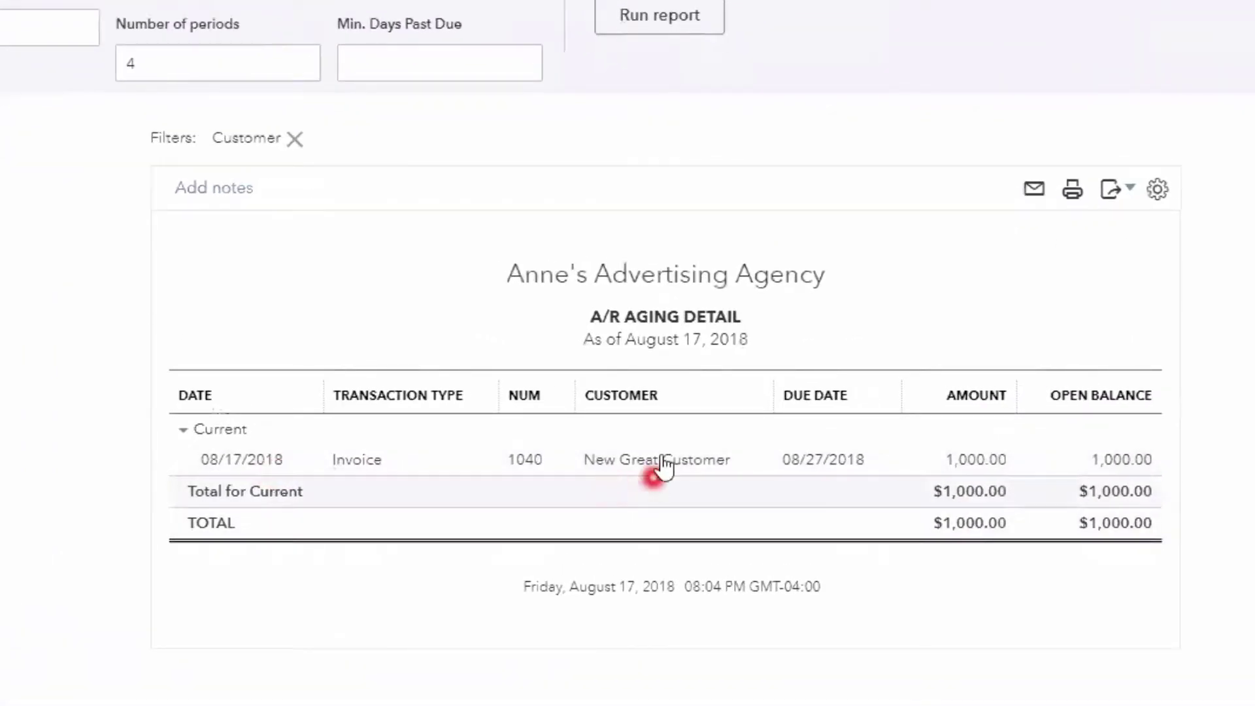
double_click(353, 461)
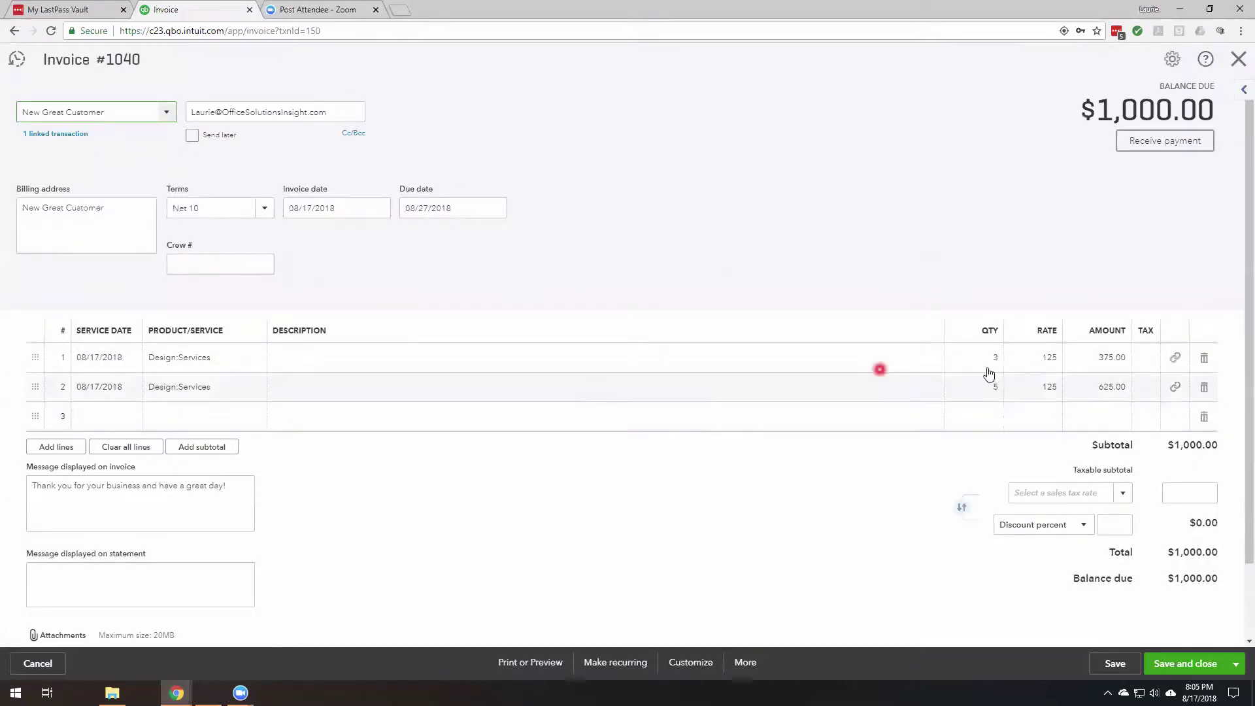
Step: Check the invoice's attachment file picker without attaching anything, then save and close the invoice
left_click(58, 638)
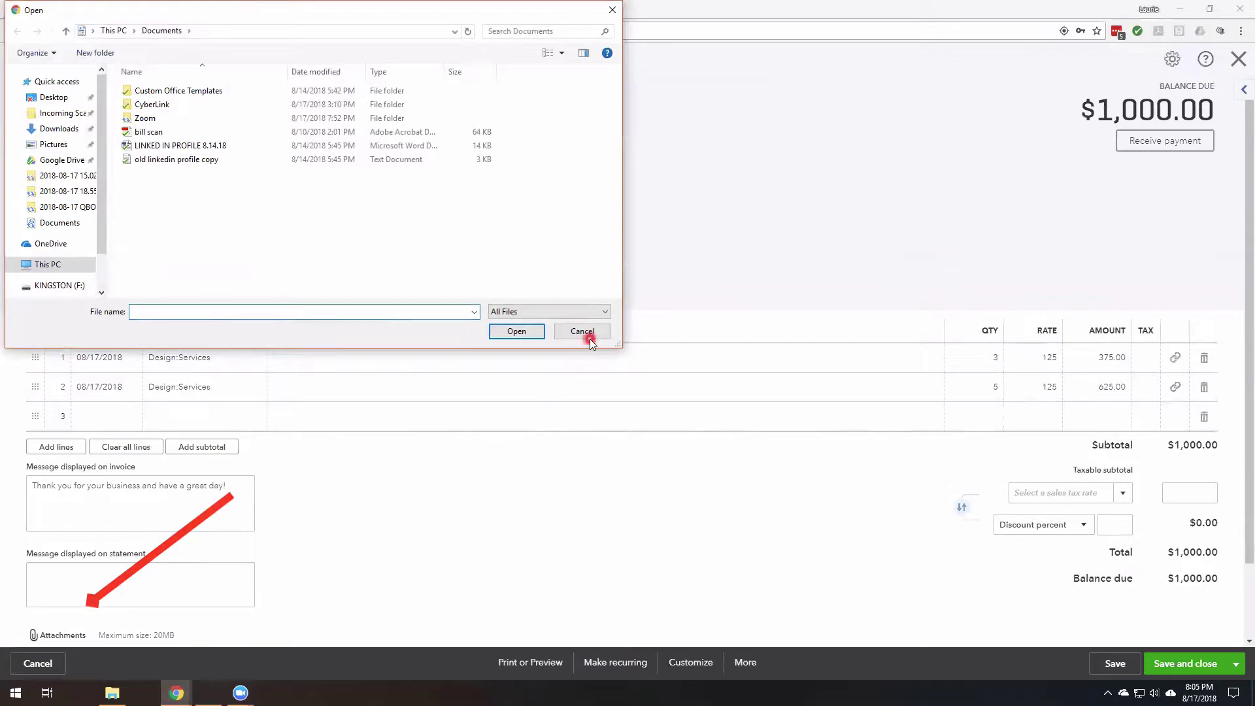
left_click(583, 331)
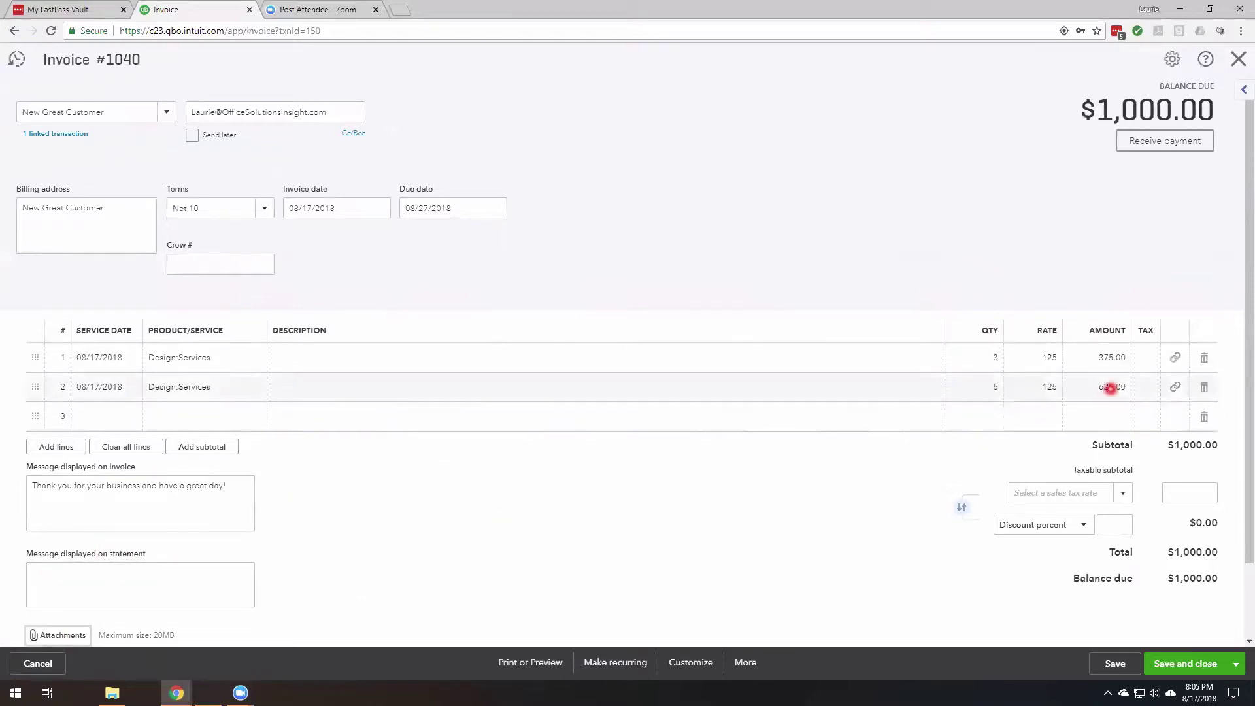
scroll(1158, 588, "down", 2)
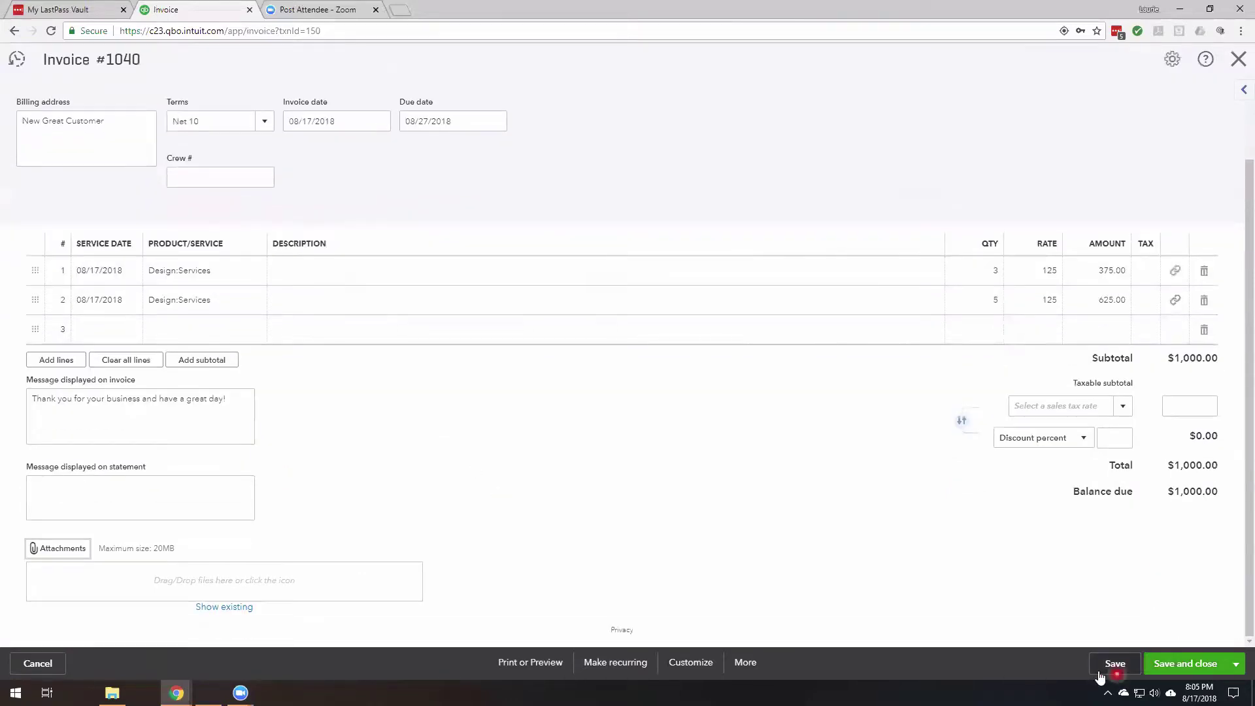
scroll(1184, 562, "up", 2)
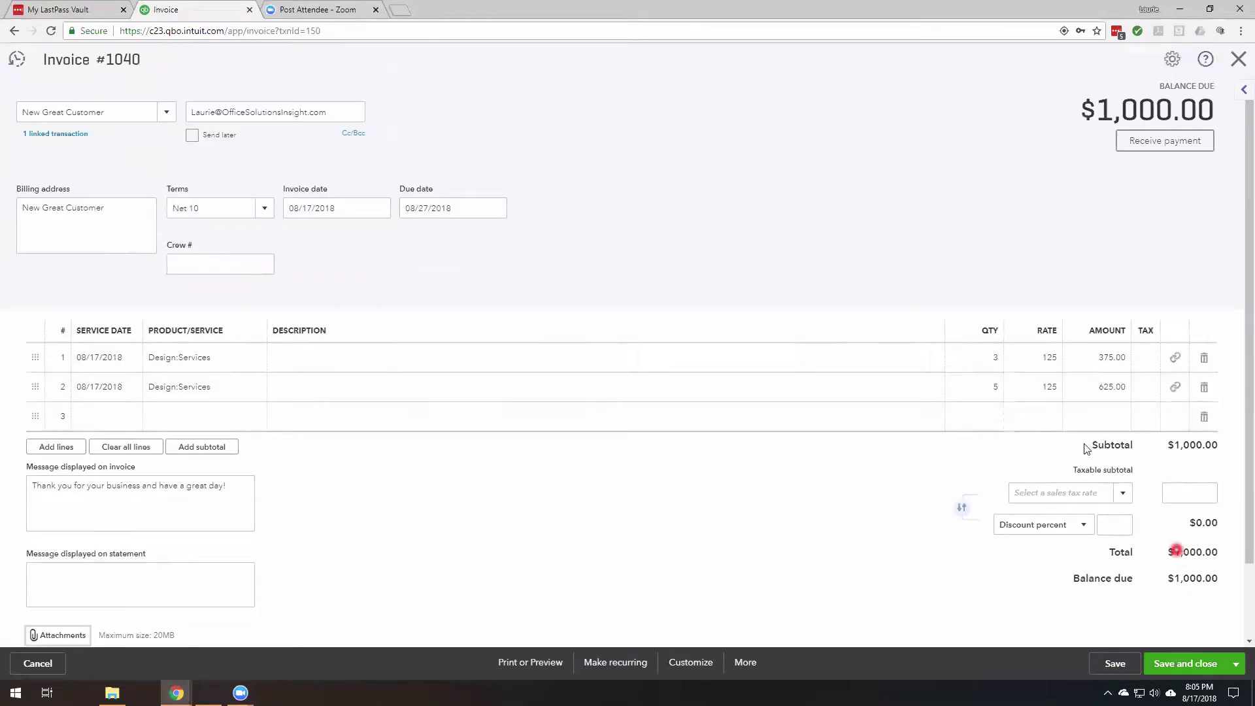
left_click(1184, 663)
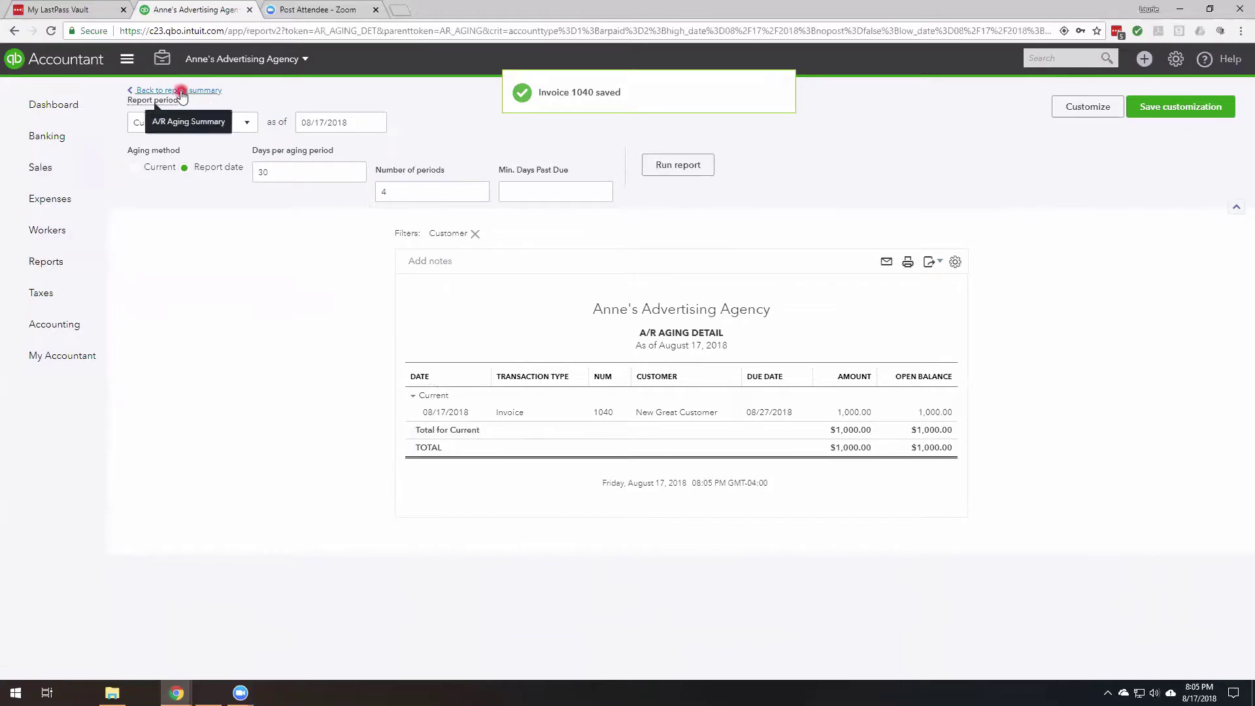
Step: Return from the aging detail to the A/R Aging Summary and review the customer totals
left_click(174, 91)
scroll(654, 294, "down", 2)
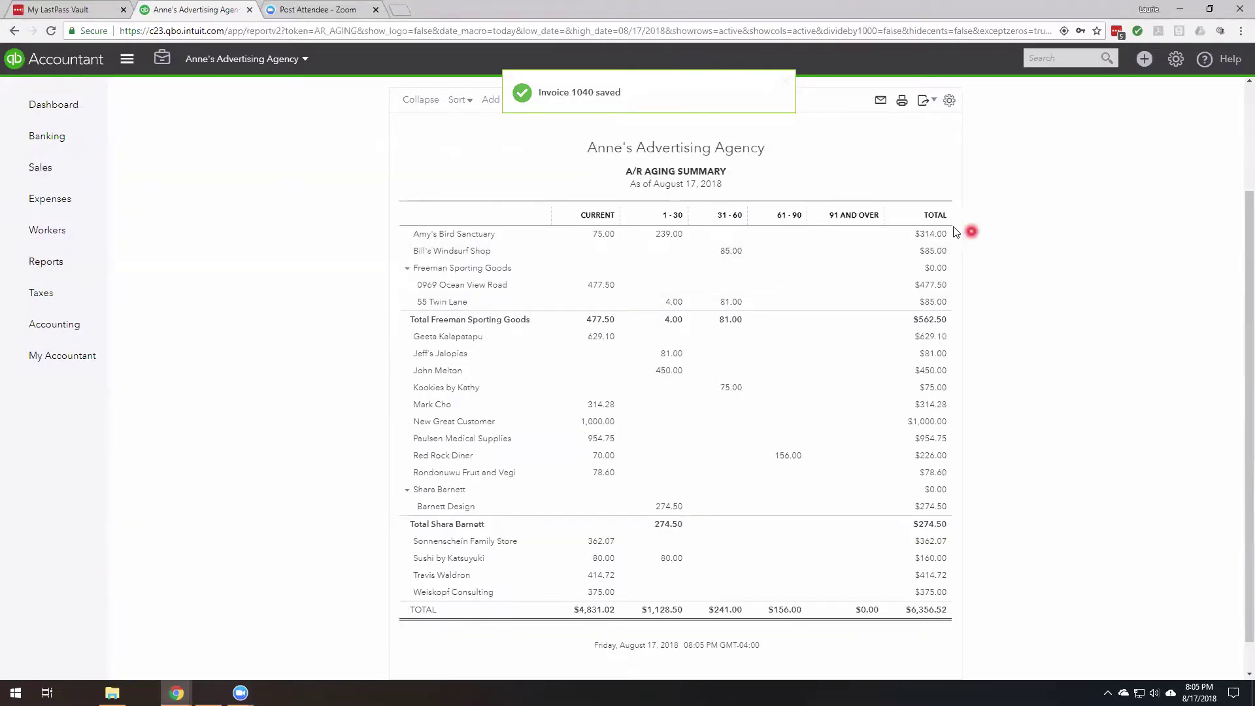
scroll(947, 217, "up", 2)
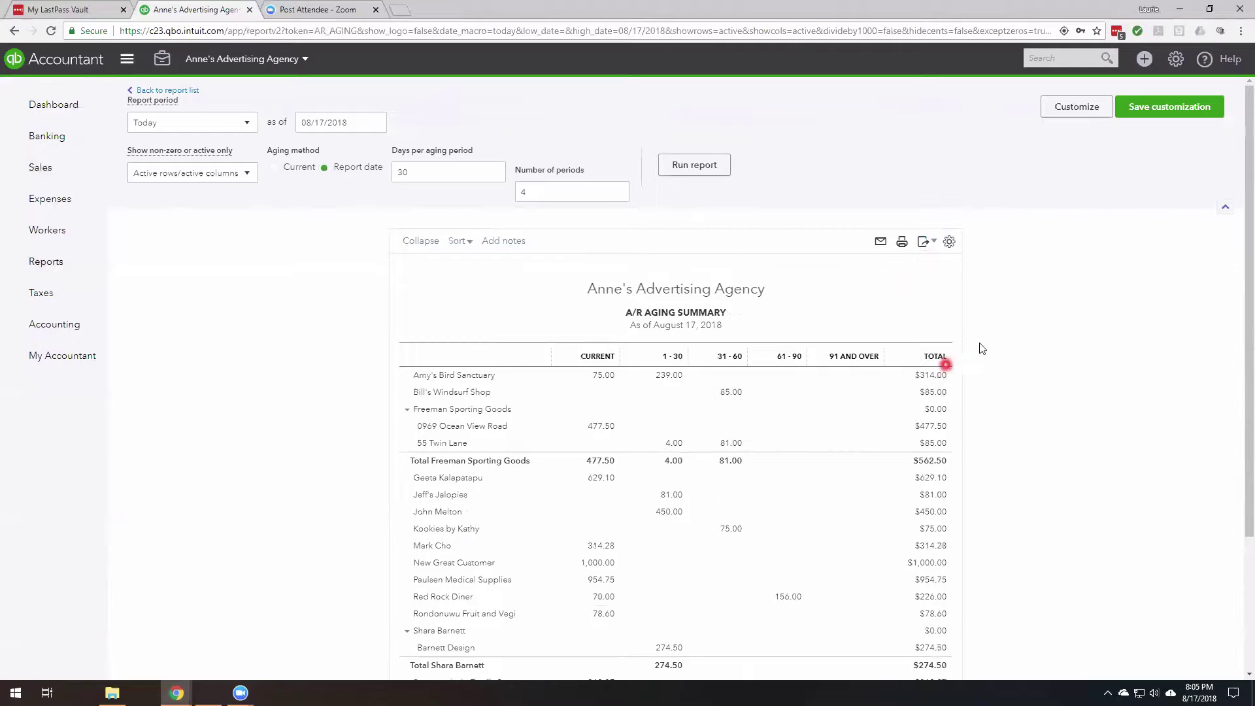
Step: Start a new Receive Payment transaction for New Great Customer
left_click(1145, 59)
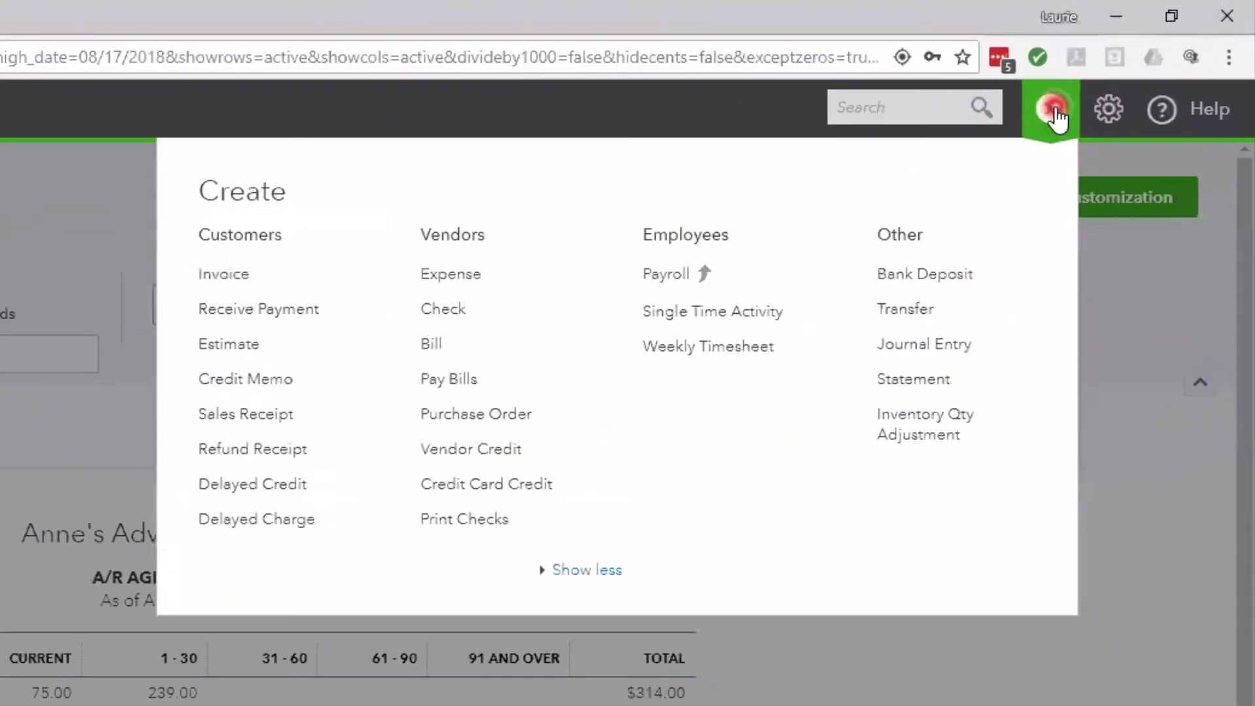
left_click(296, 320)
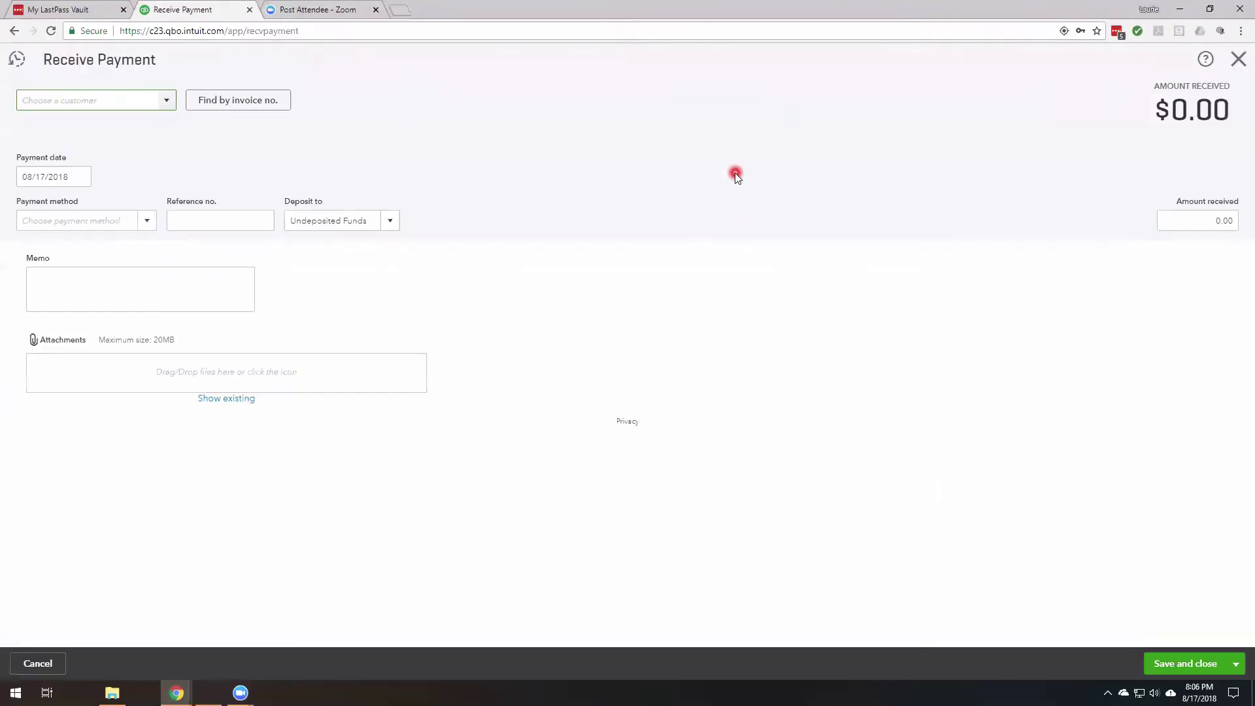
type("New")
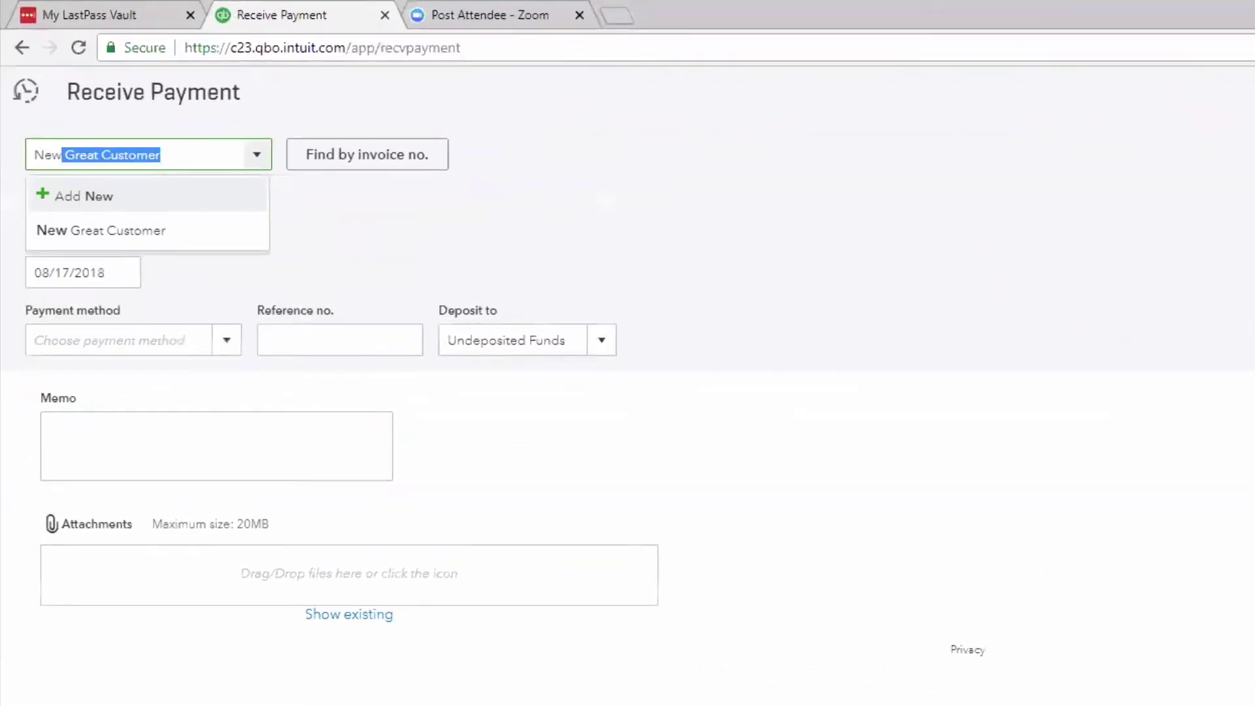
key("Tab")
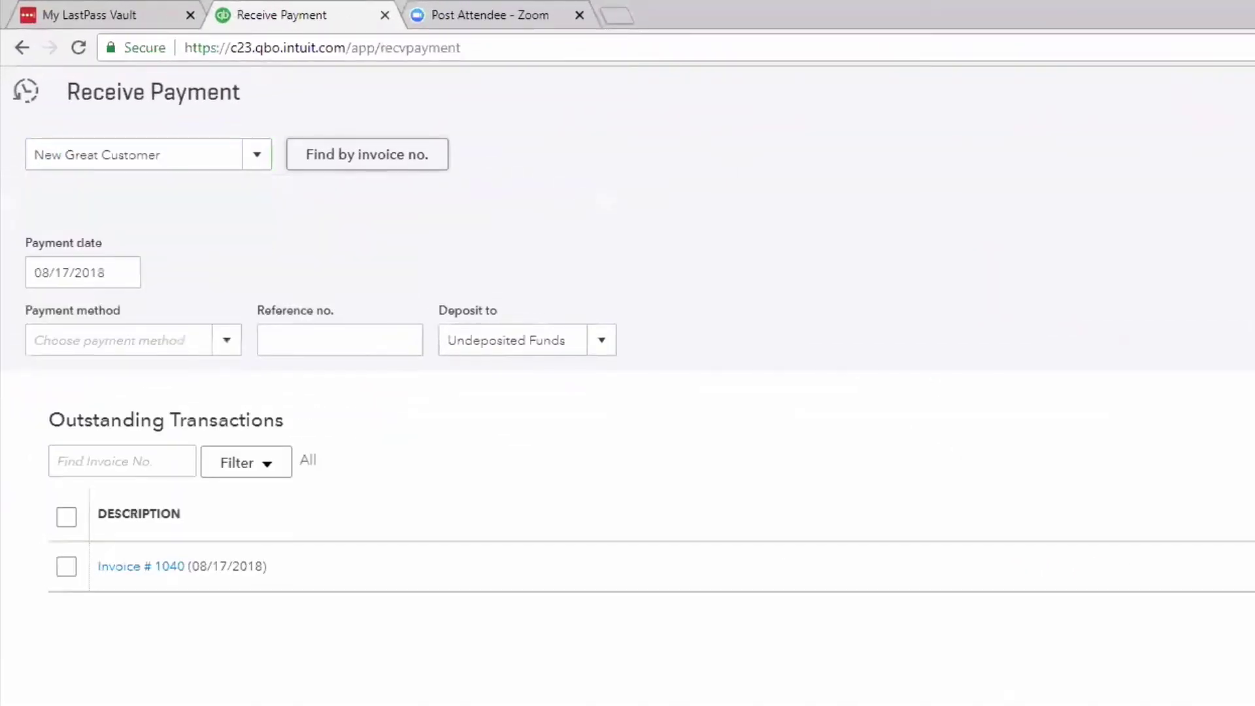
Step: Set the payment method to Check and enter 5689 as the reference number
left_click(208, 338)
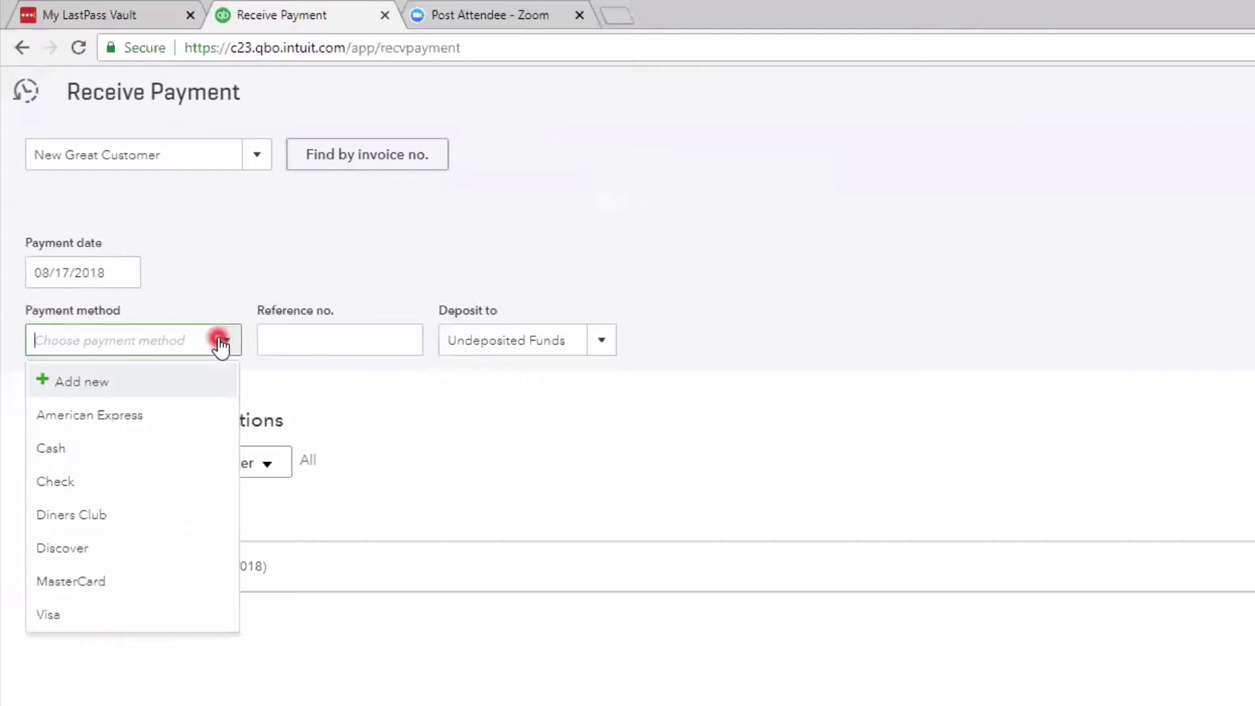
left_click(142, 481)
left_click(308, 340)
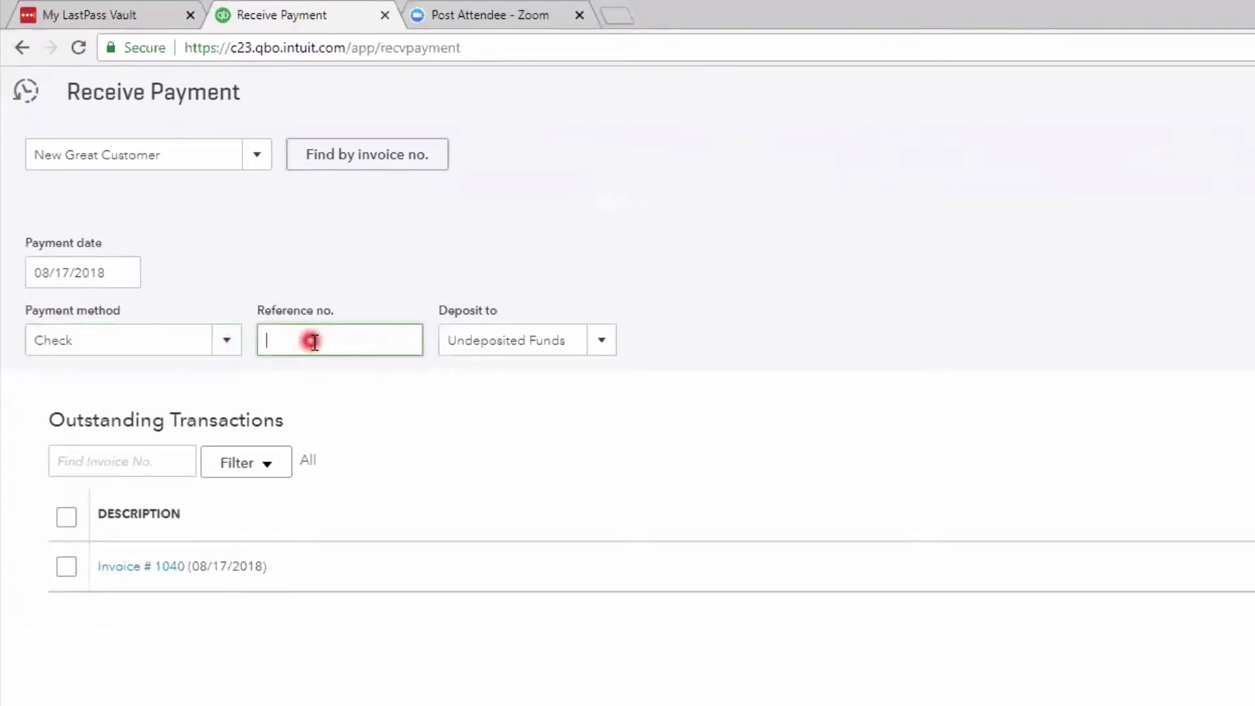
type("568")
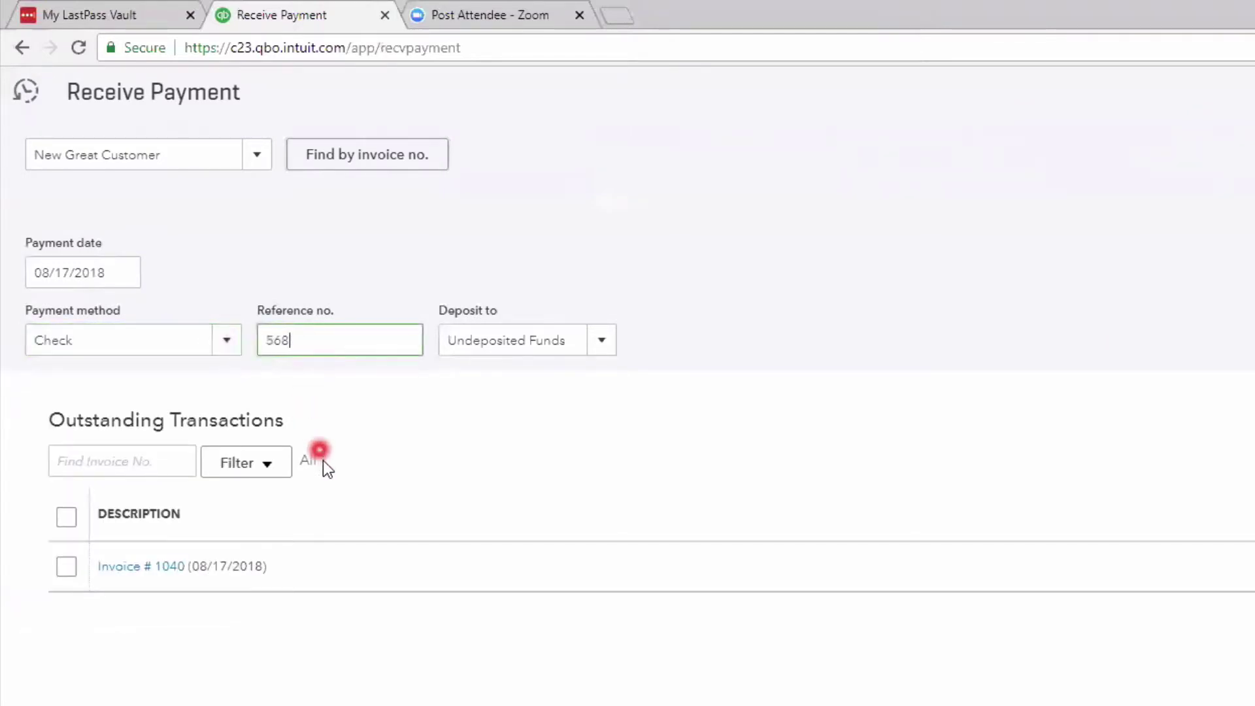
type("9")
Step: Apply the payment to the outstanding 08/17/2018 invoice, keep Undeposited Funds as the deposit account, and save and close it
left_click(66, 567)
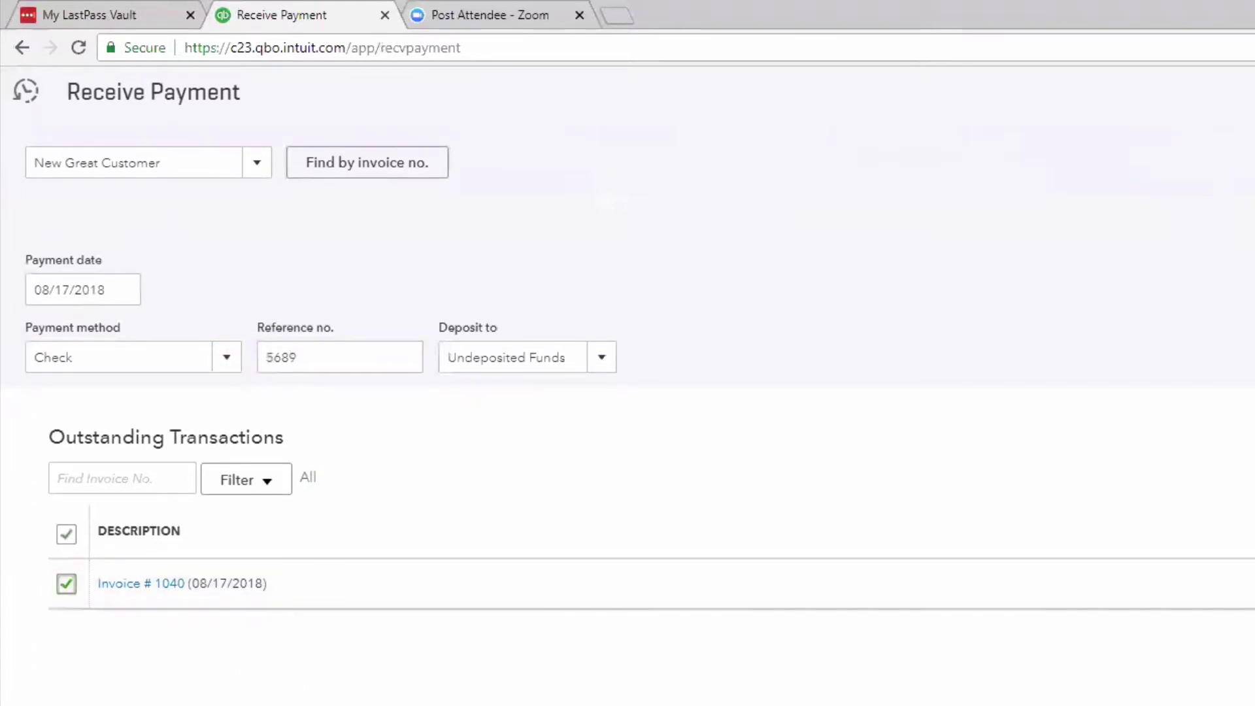
left_click(1210, 673)
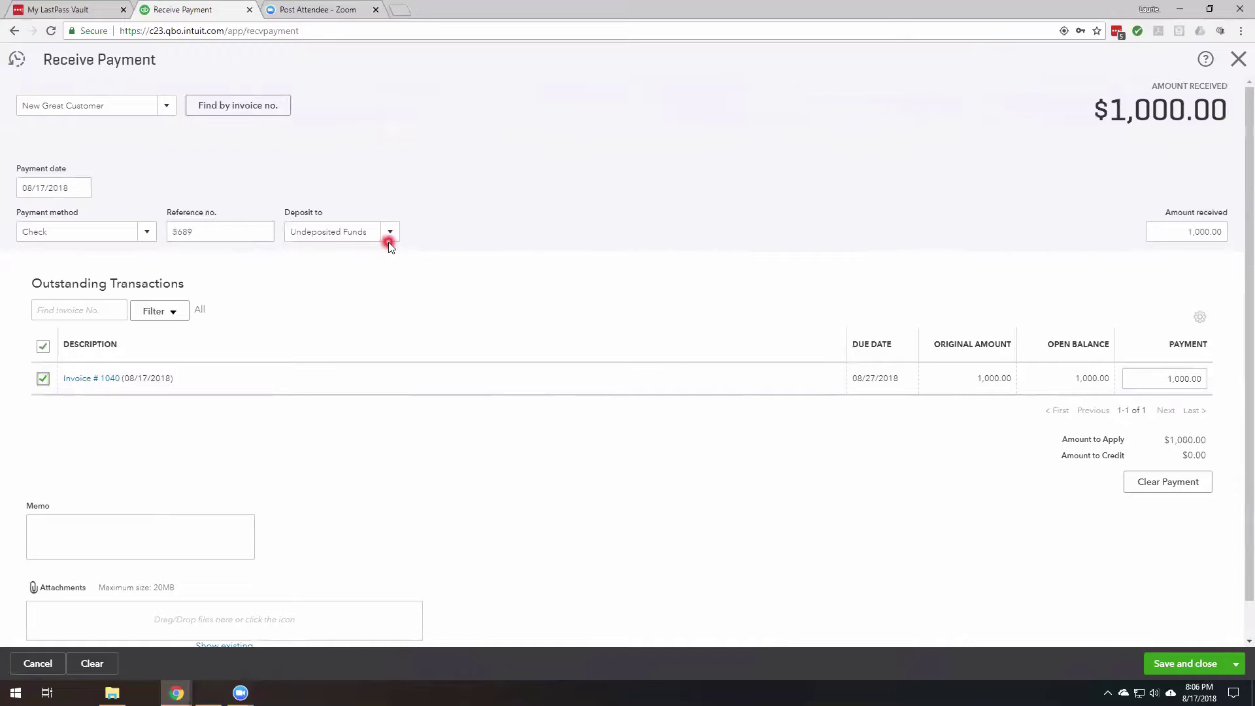
left_click(1190, 668)
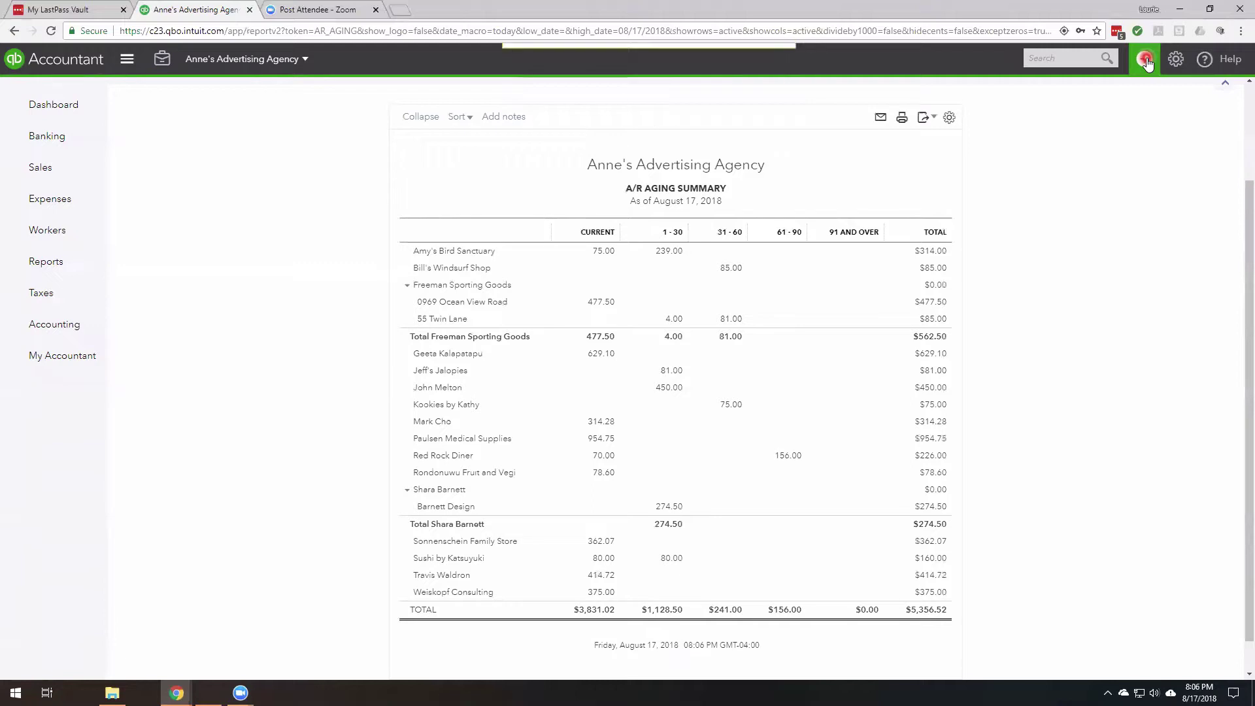
left_click(1145, 61)
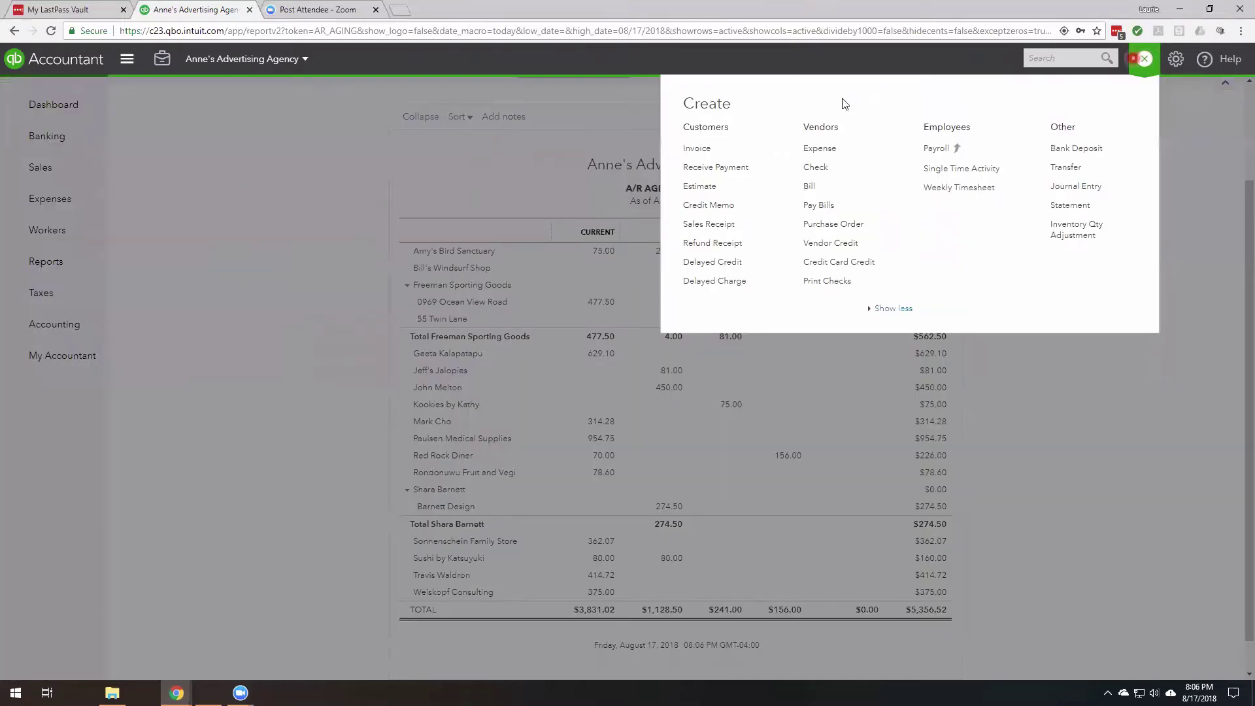
left_click(697, 193)
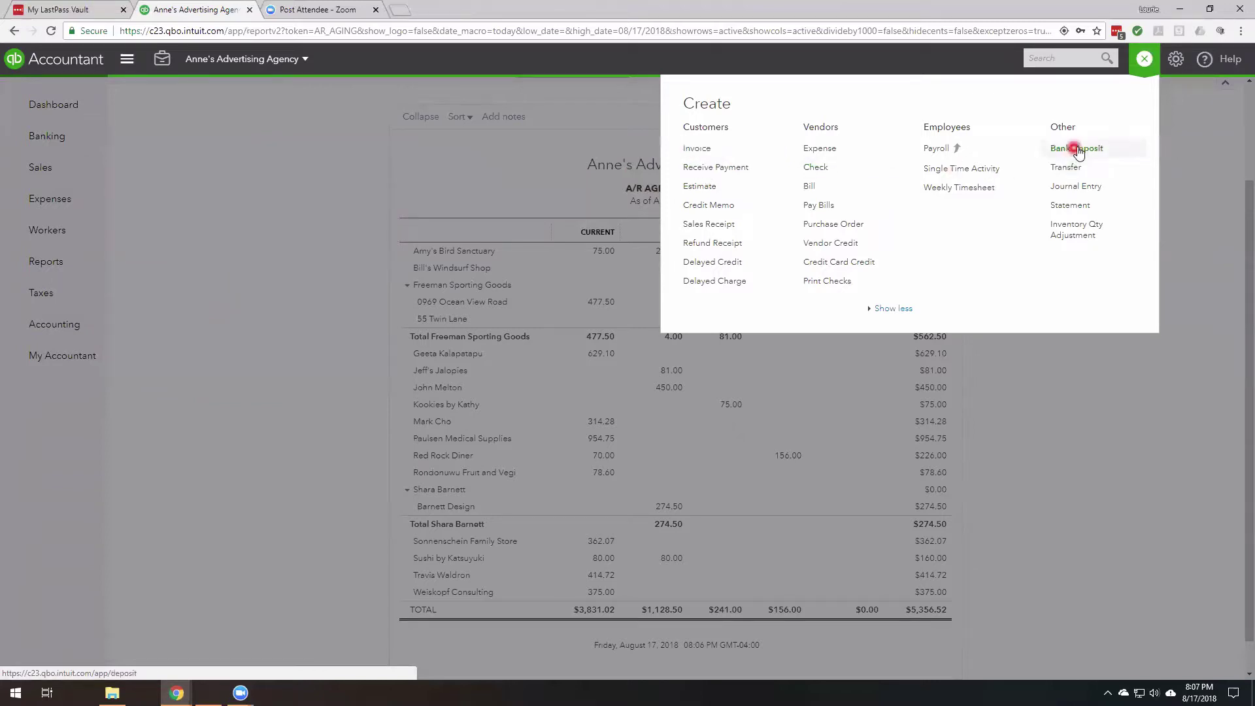
left_click(724, 169)
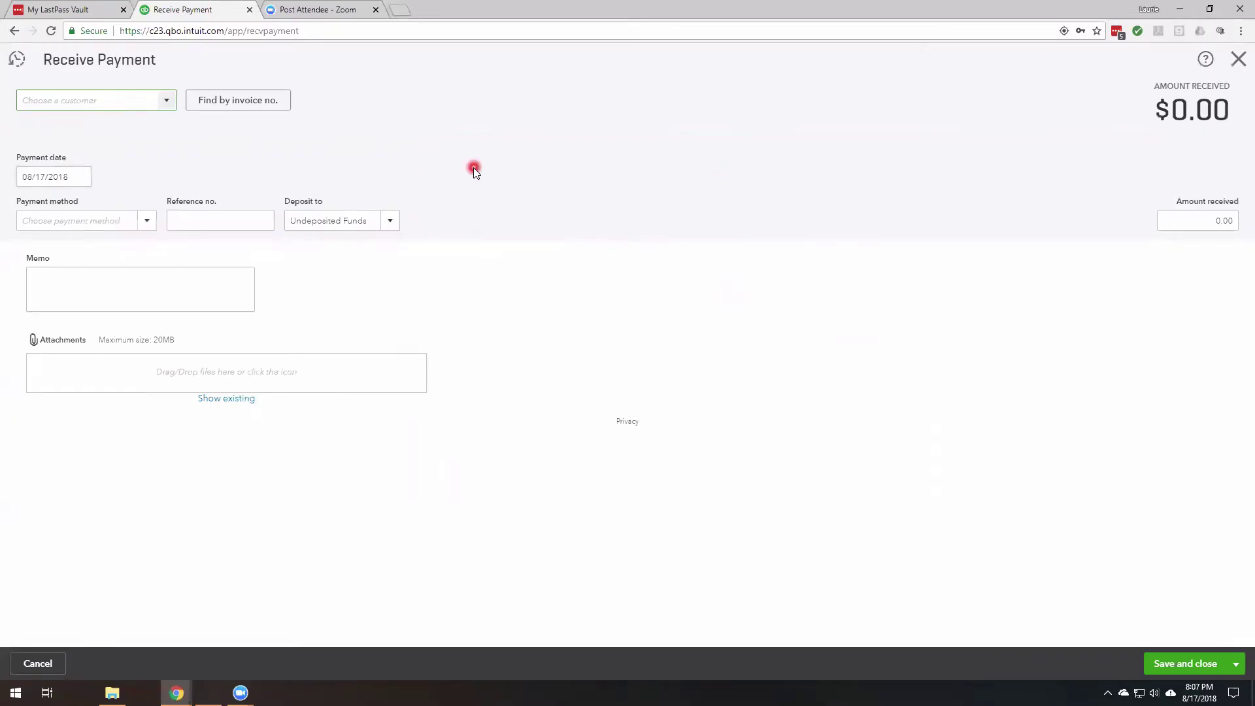
type("n")
key("BackSpace")
key("BackSpace")
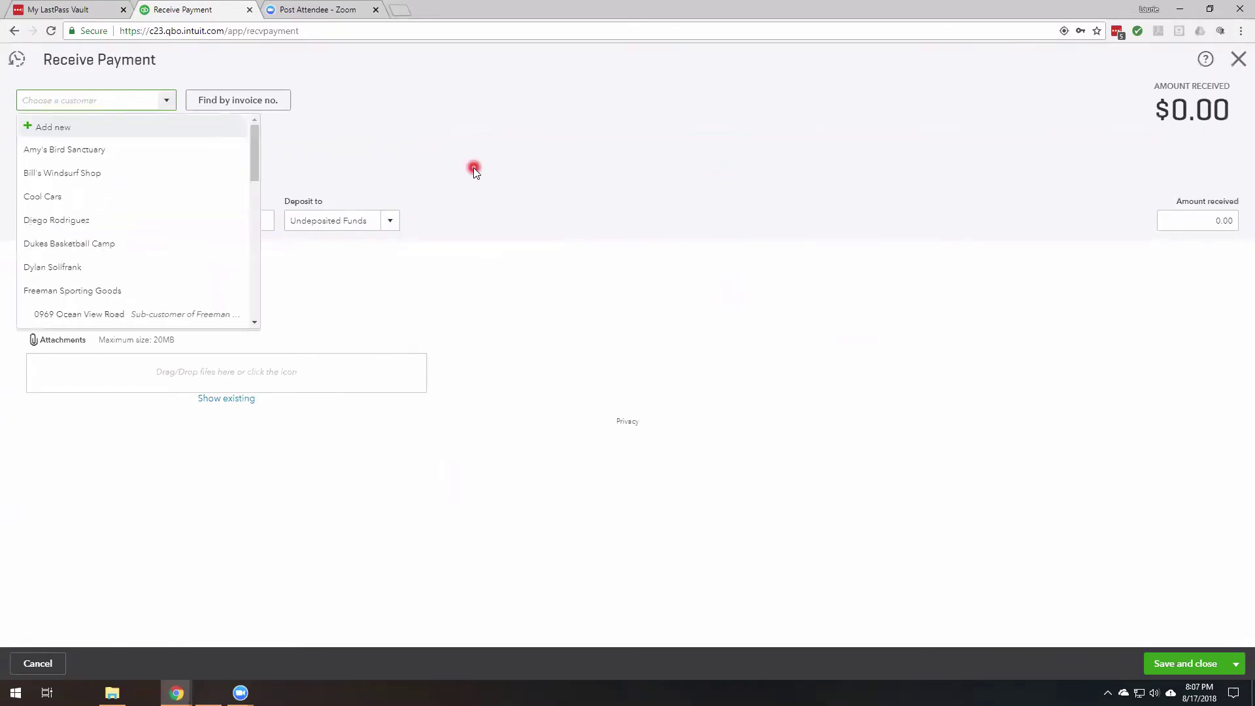
left_click(846, 188)
left_click(1238, 59)
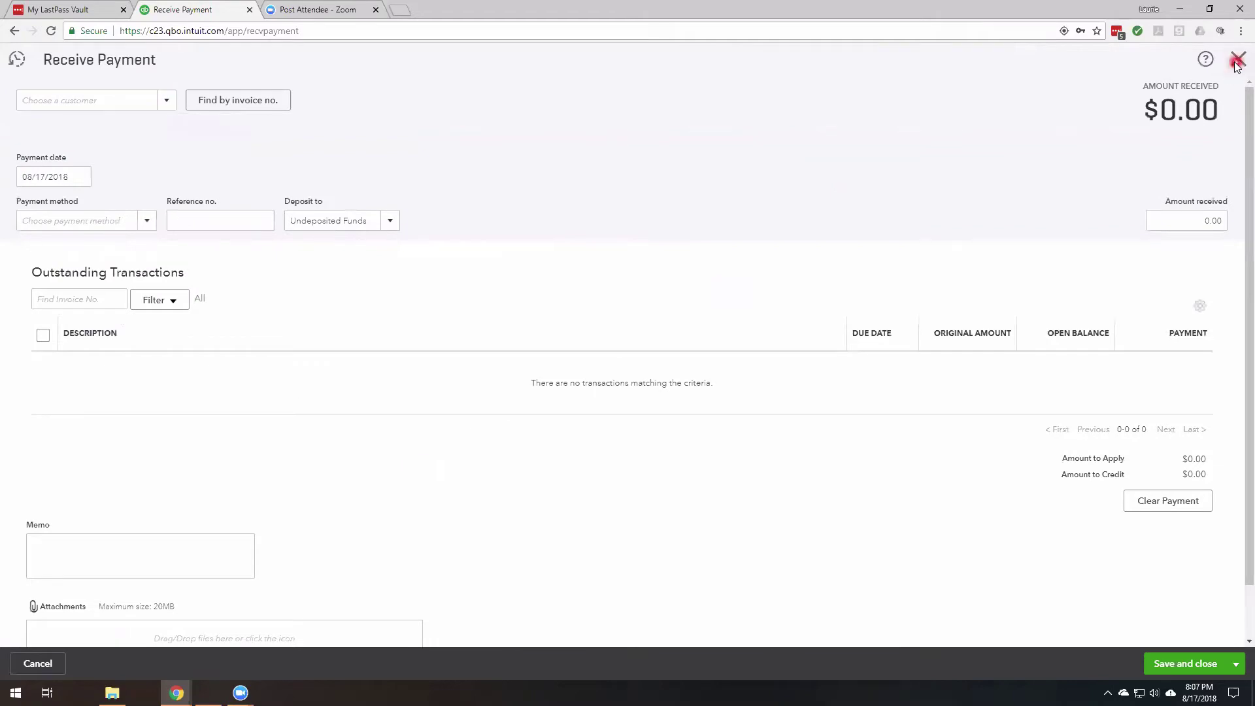
Step: Start a bank deposit to the Checking account and set its date to 08/27/2018
left_click(1062, 103)
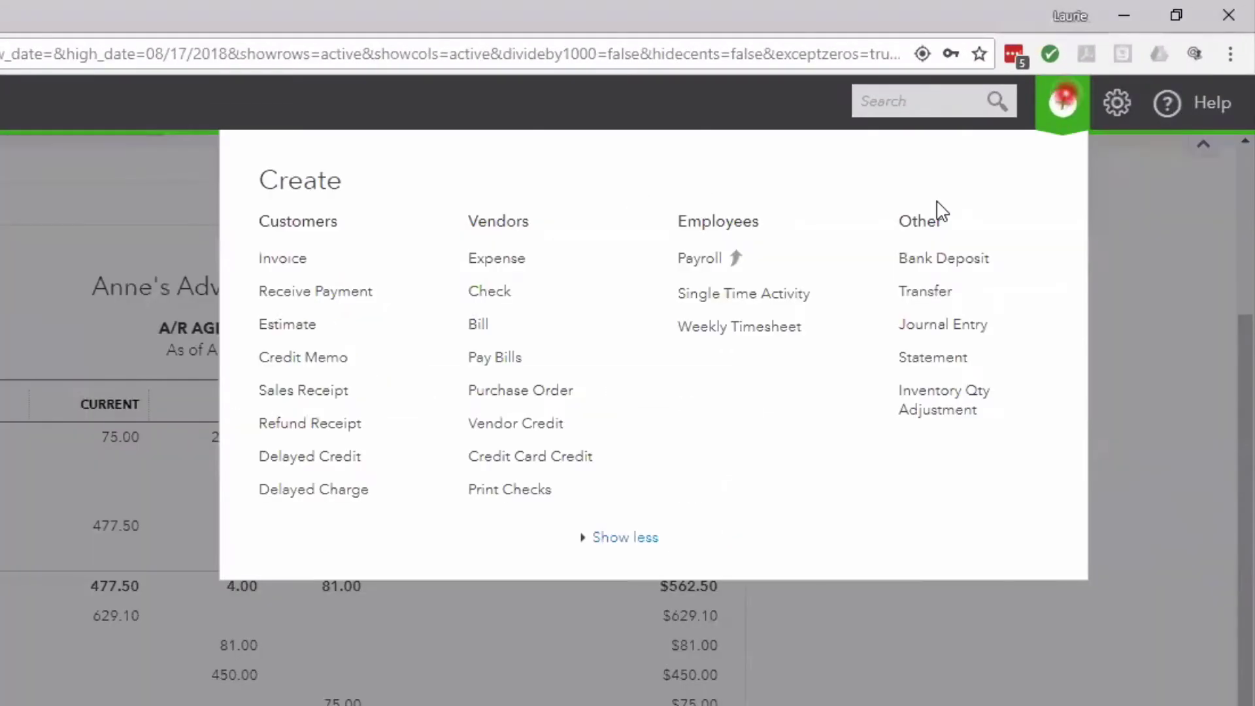
left_click(968, 265)
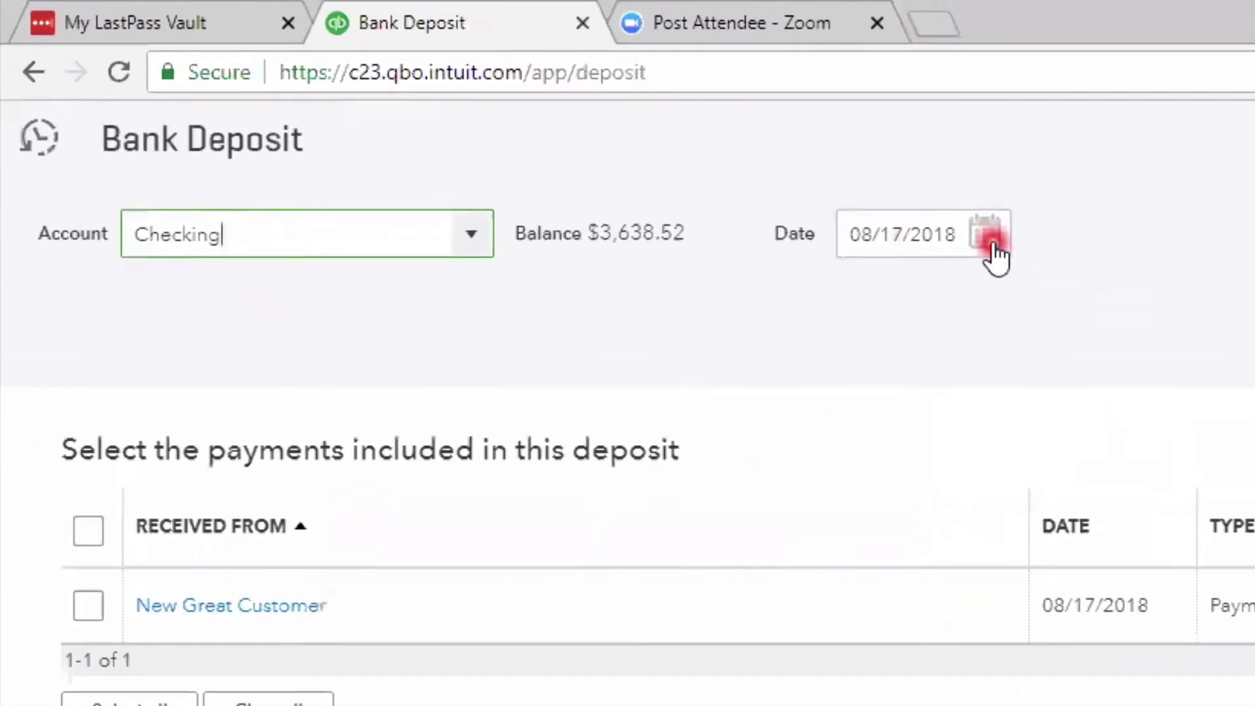
left_click(985, 235)
left_click(904, 550)
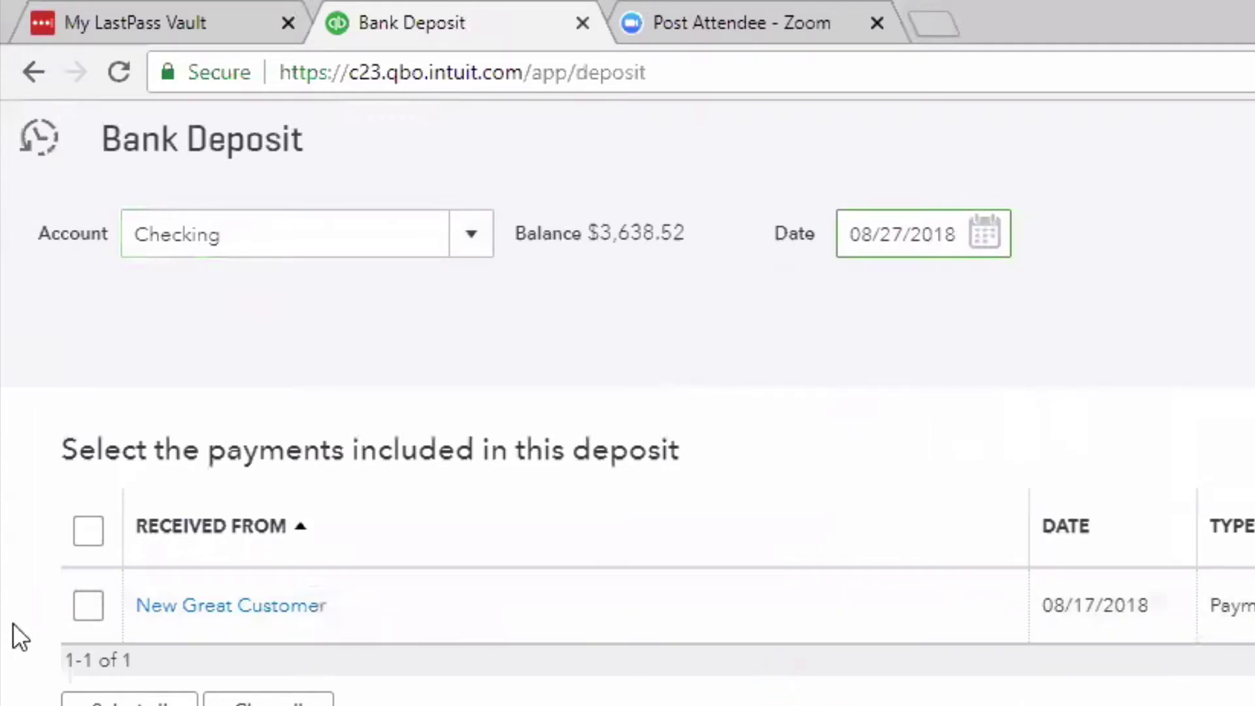
Step: Include New Great Customer's check payment in the deposit, then save and close it
left_click(83, 604)
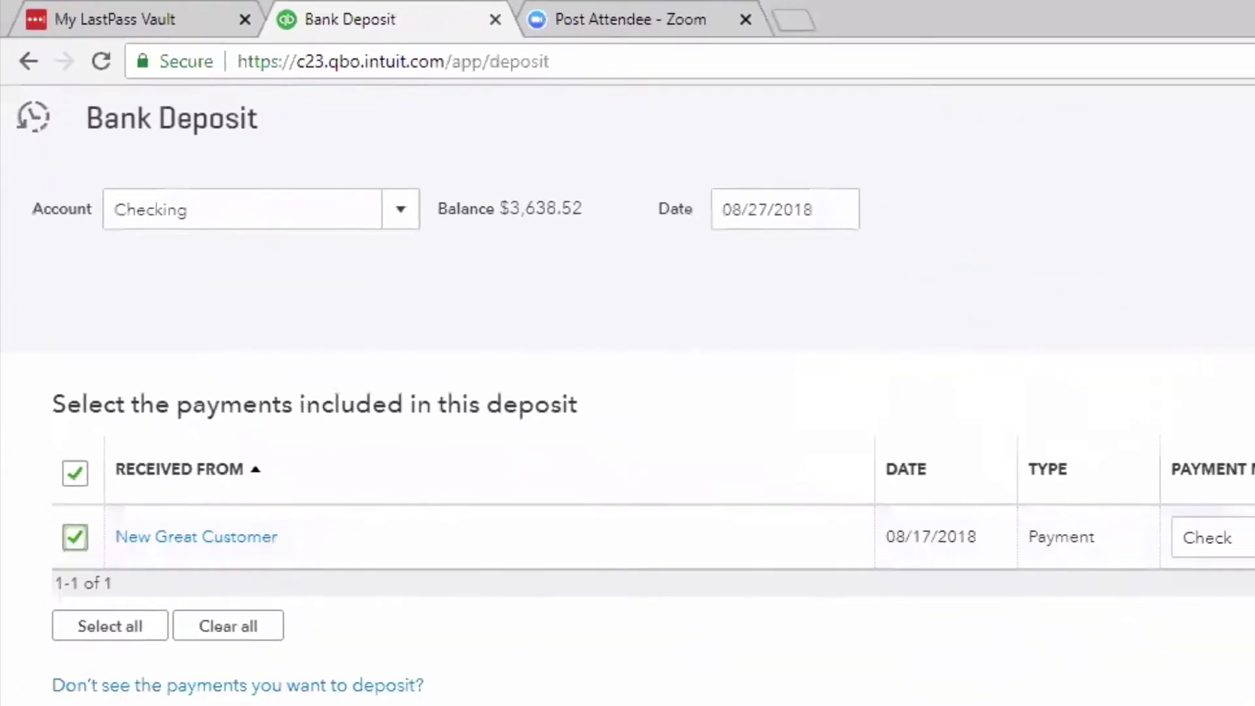
left_click(1100, 552)
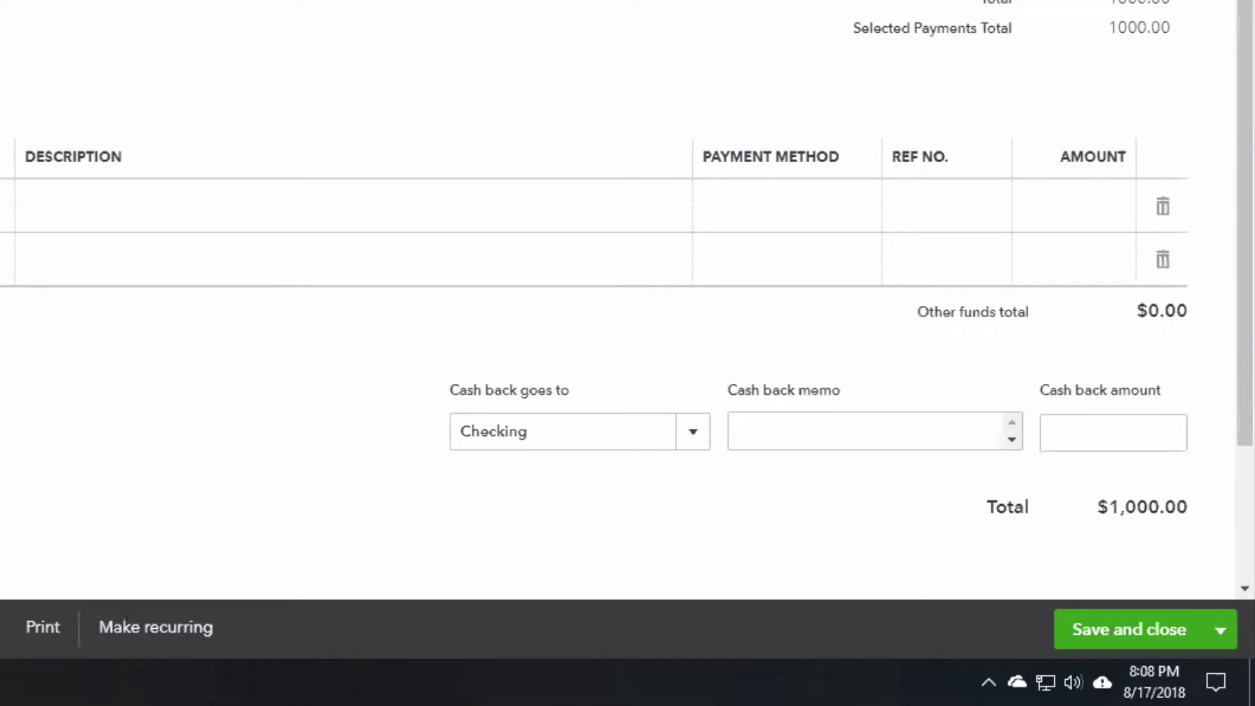
left_click(1147, 637)
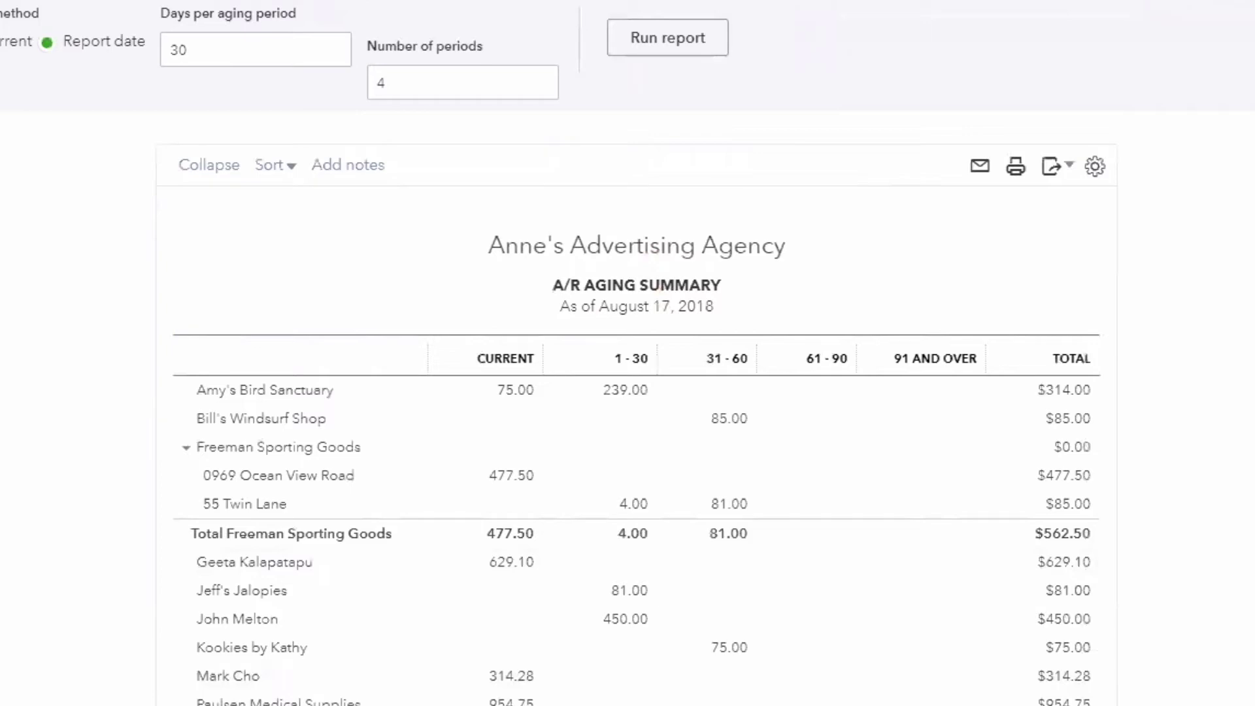
Step: Search the customer list for "new" and open New Great Customer's transaction list
left_click(55, 102)
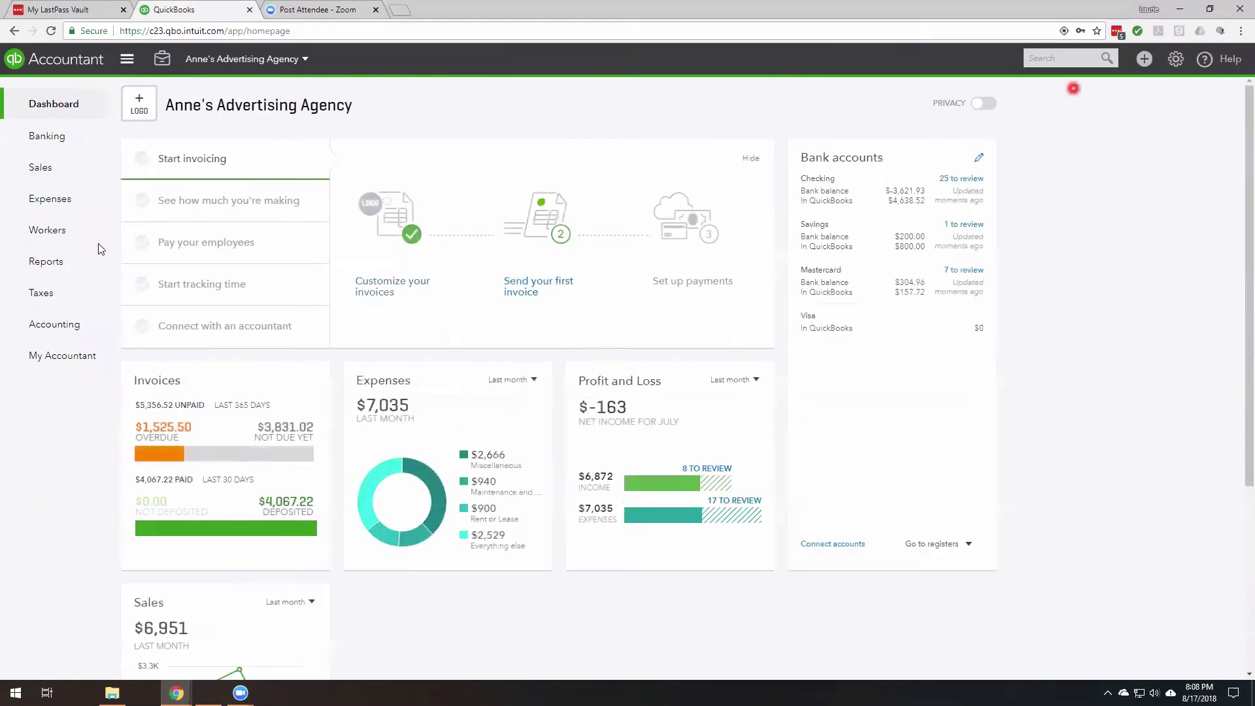
left_click(39, 168)
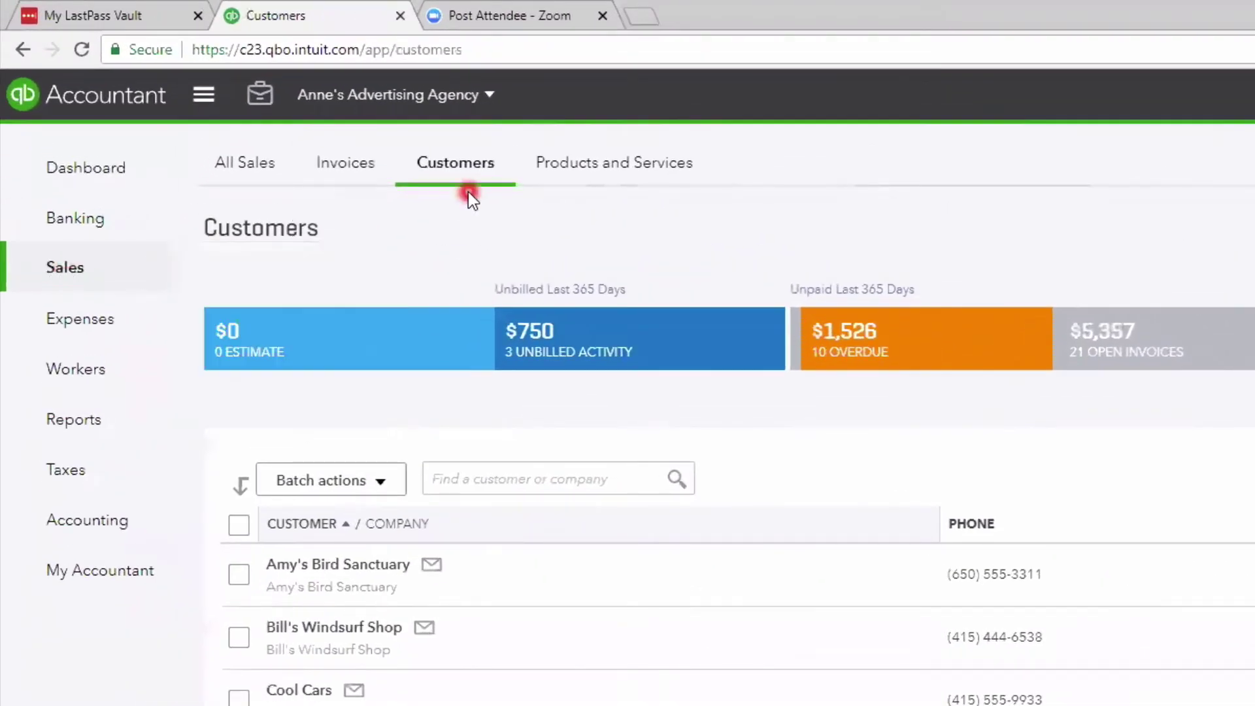
left_click(490, 477)
type("new")
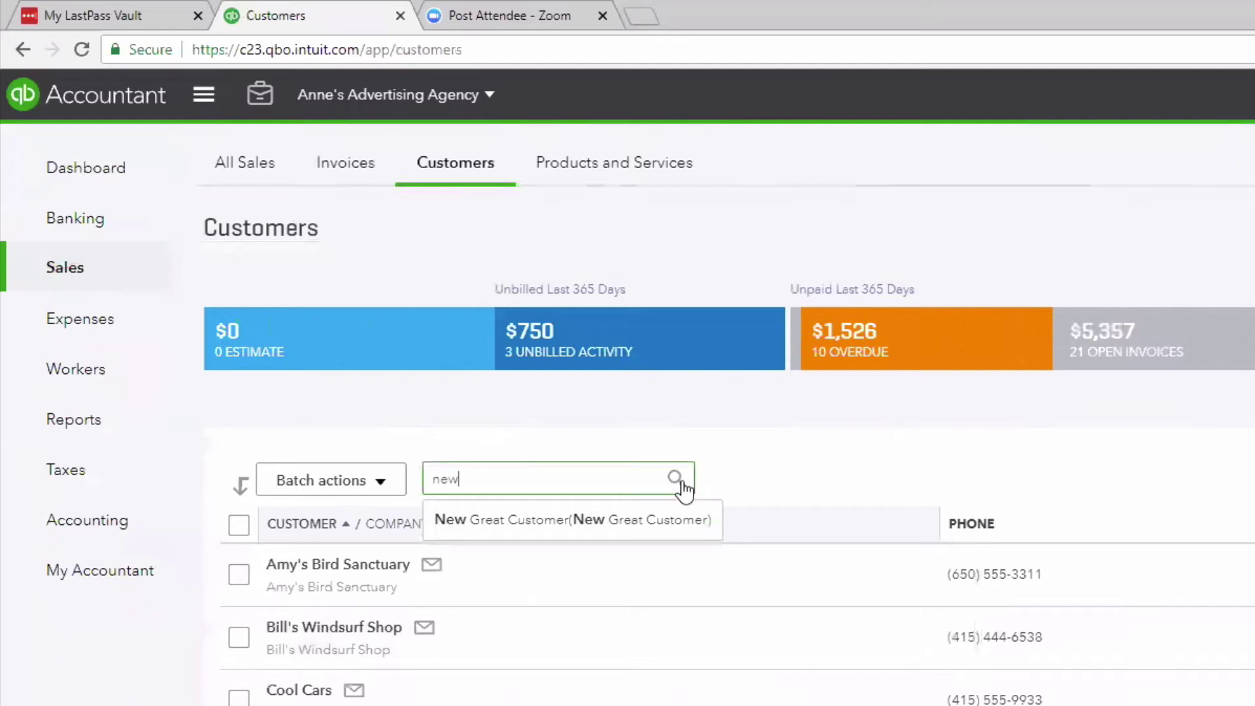
left_click(672, 519)
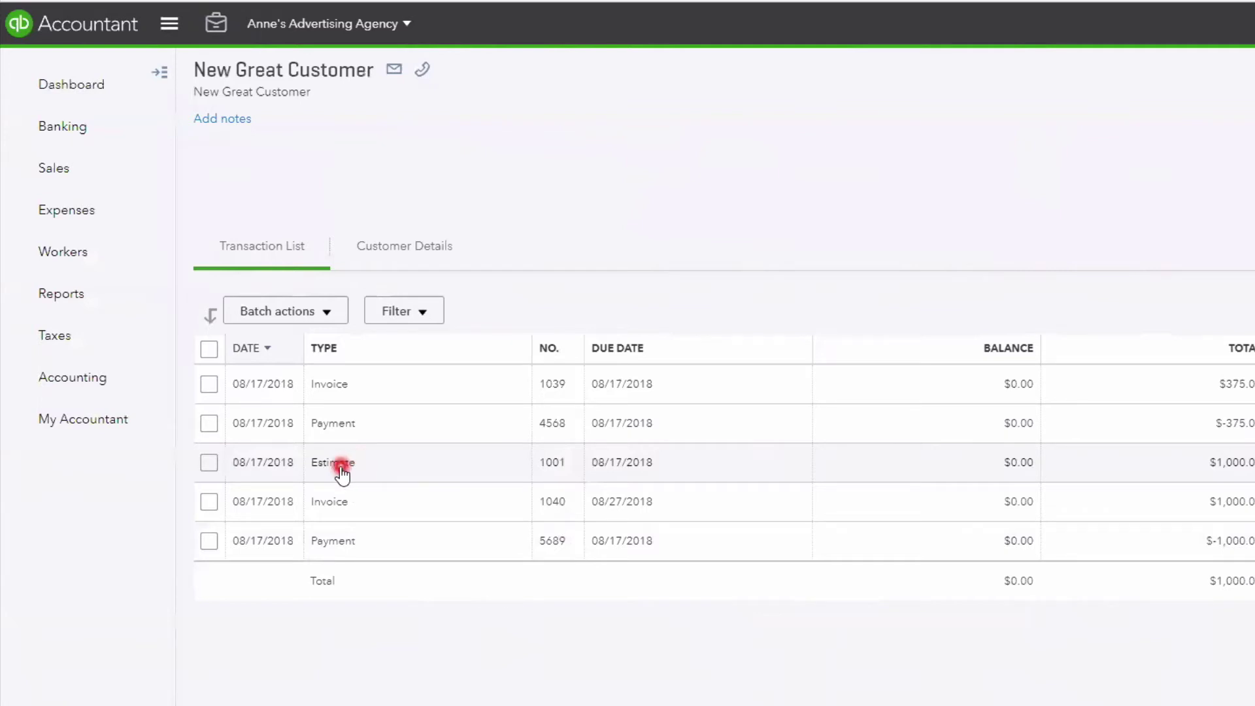
Step: Open New Great Customer's payment 5689, review the bank deposit linked to it, and return to the transaction list
left_click(343, 547)
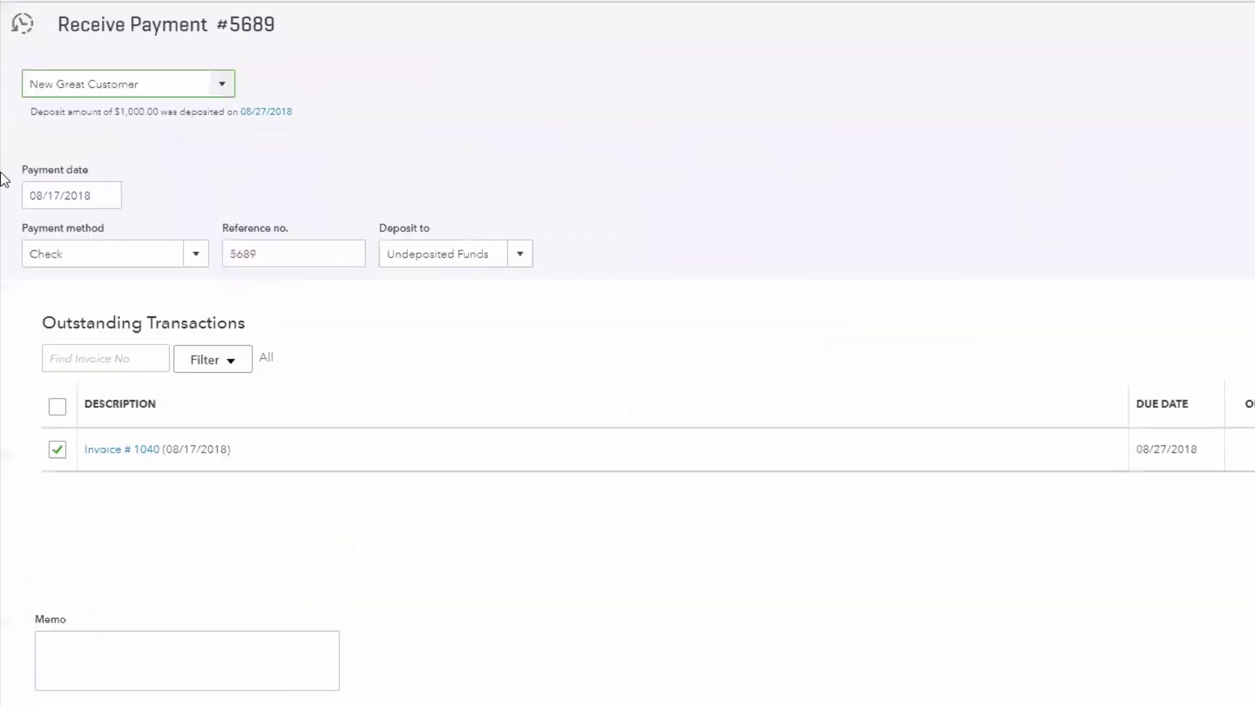
left_click(146, 81)
left_click(273, 115)
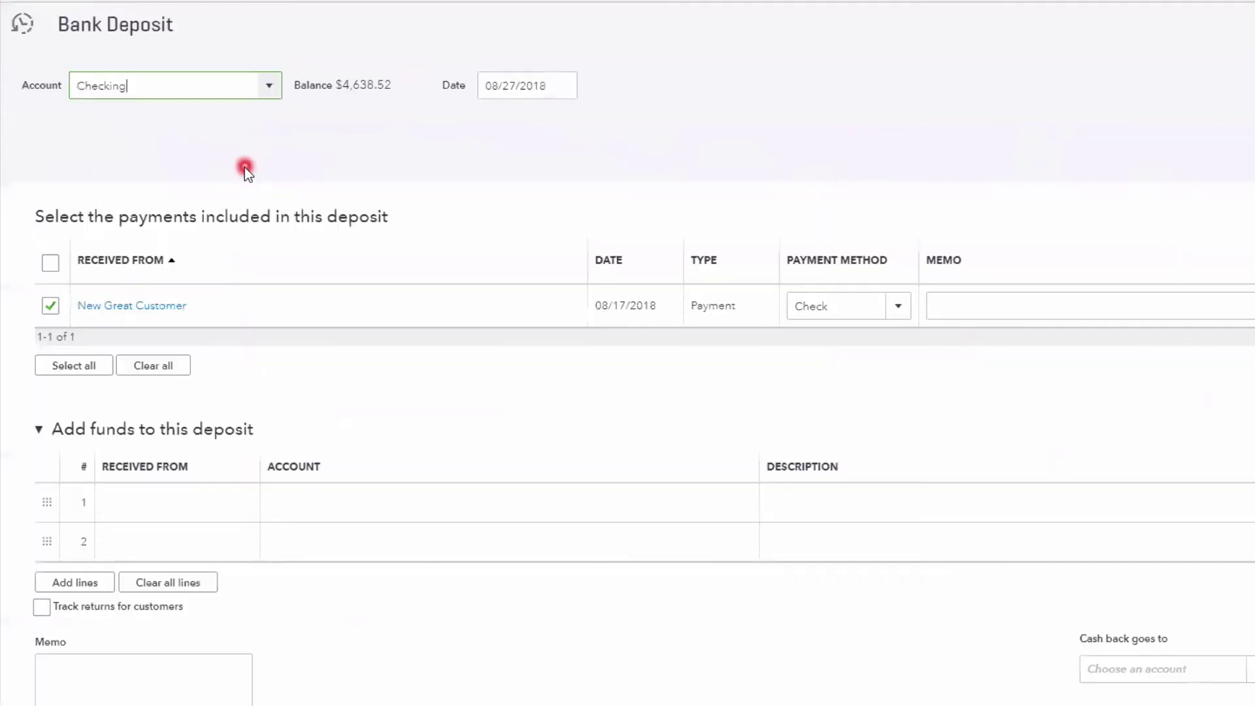
left_click(327, 55)
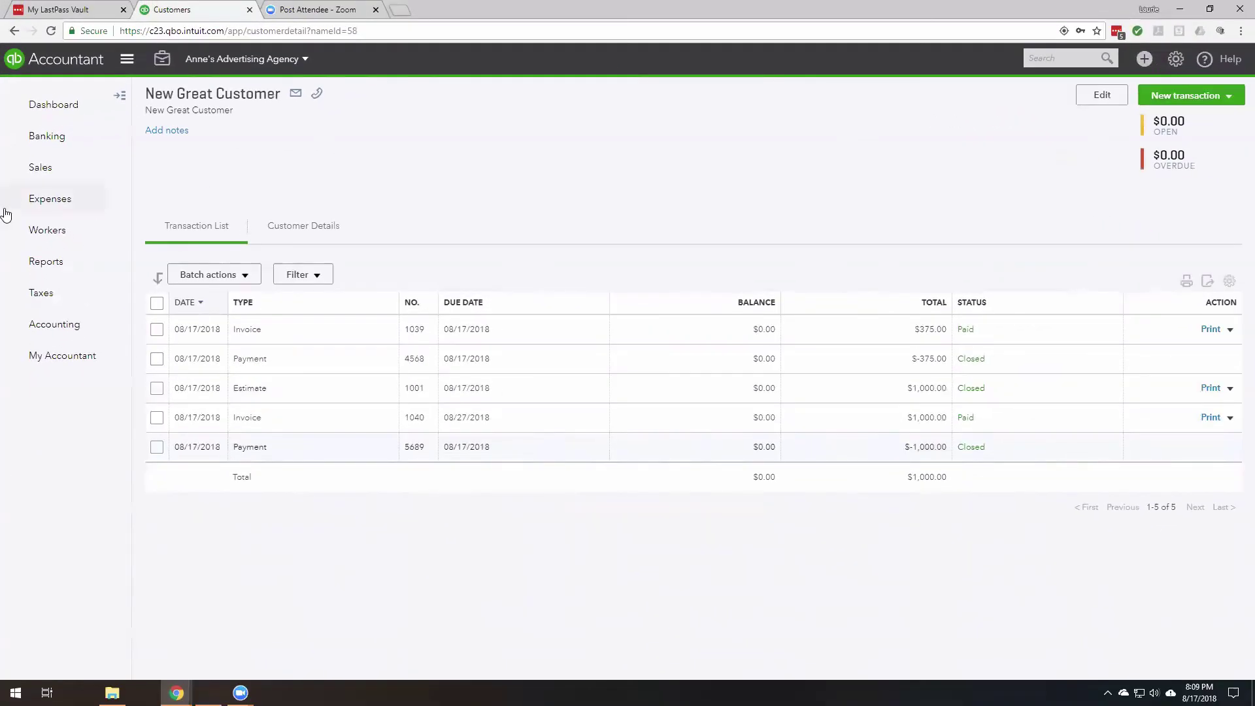
Step: Review the Checking account's bank transactions awaiting review
left_click(36, 168)
left_click(47, 139)
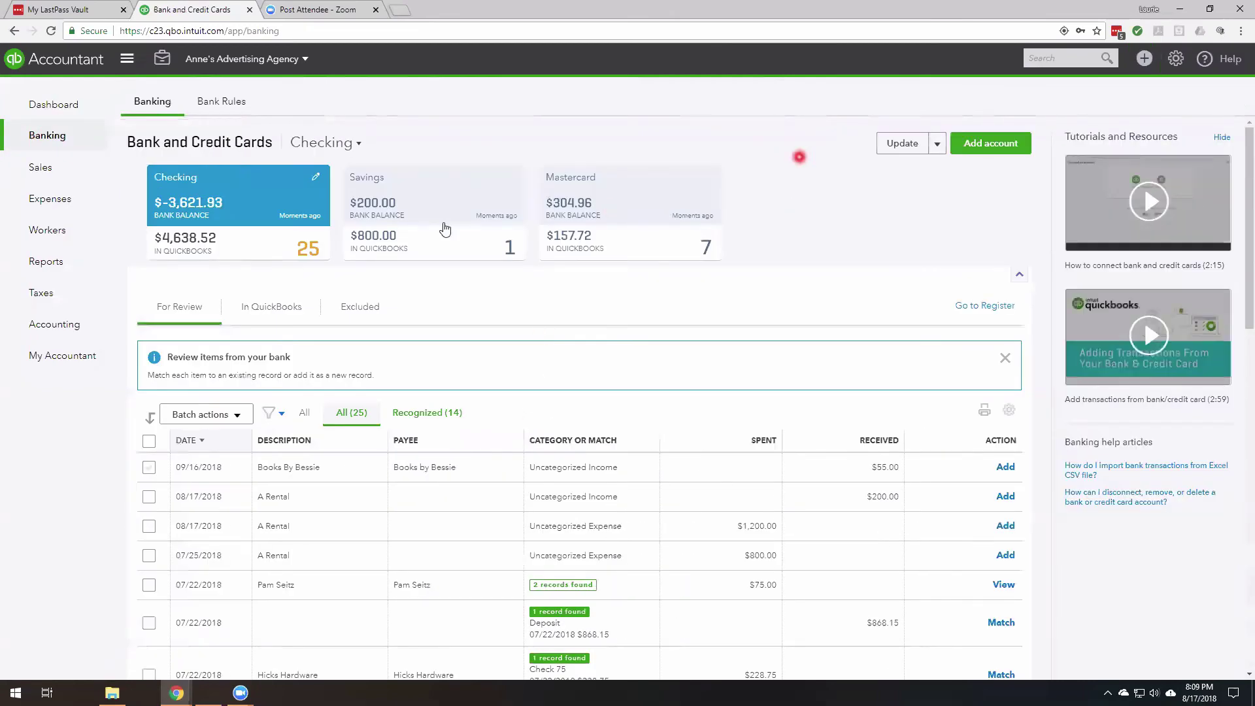
Step: Return to the customer list and review which customer transaction types can be created
left_click(38, 177)
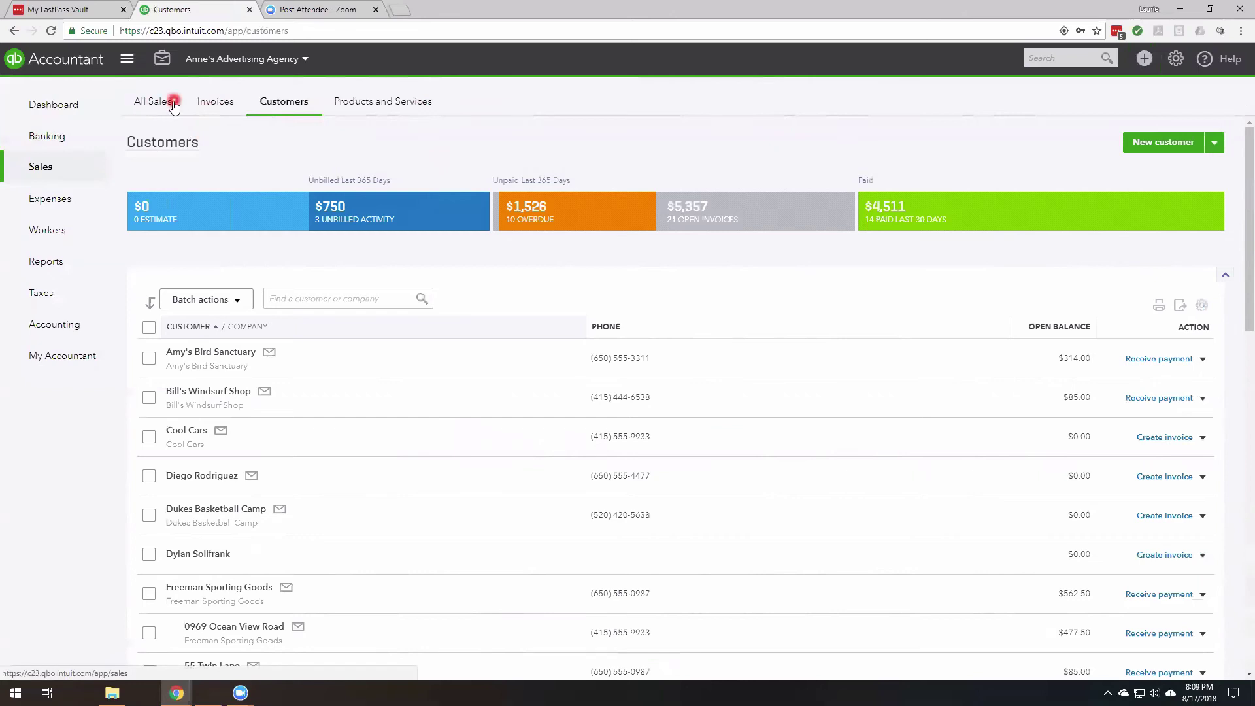
left_click(1145, 59)
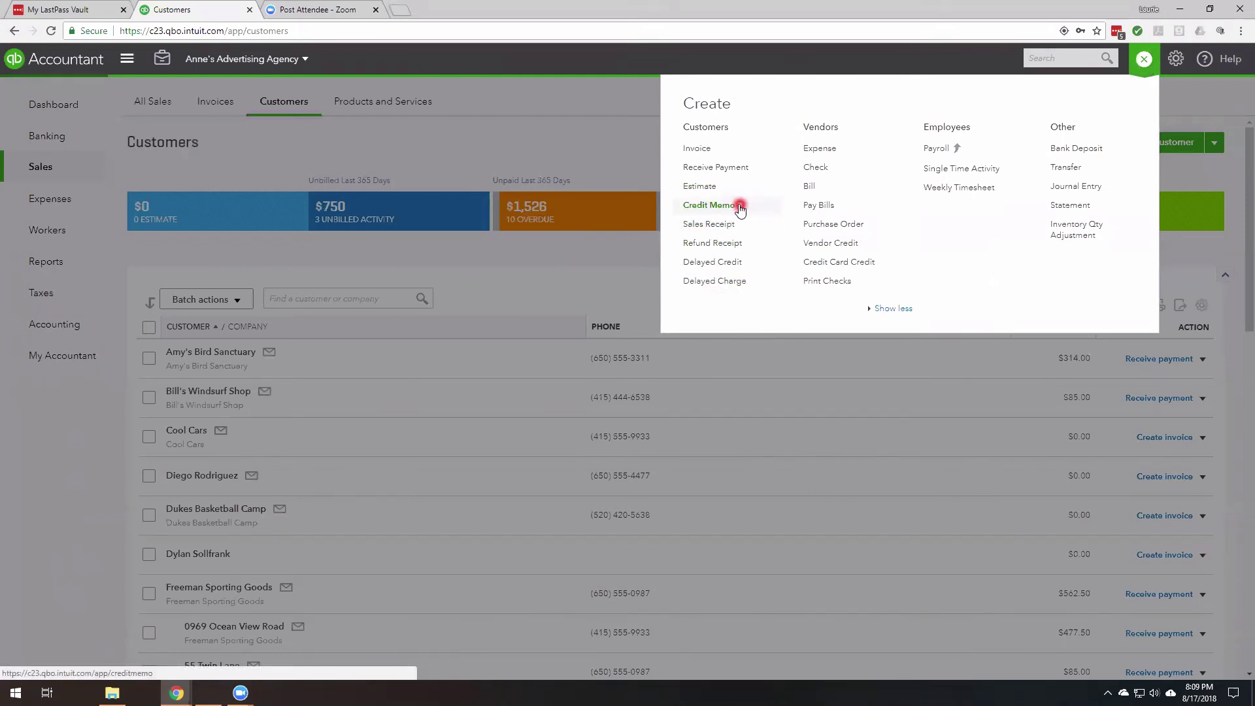
left_click(919, 62)
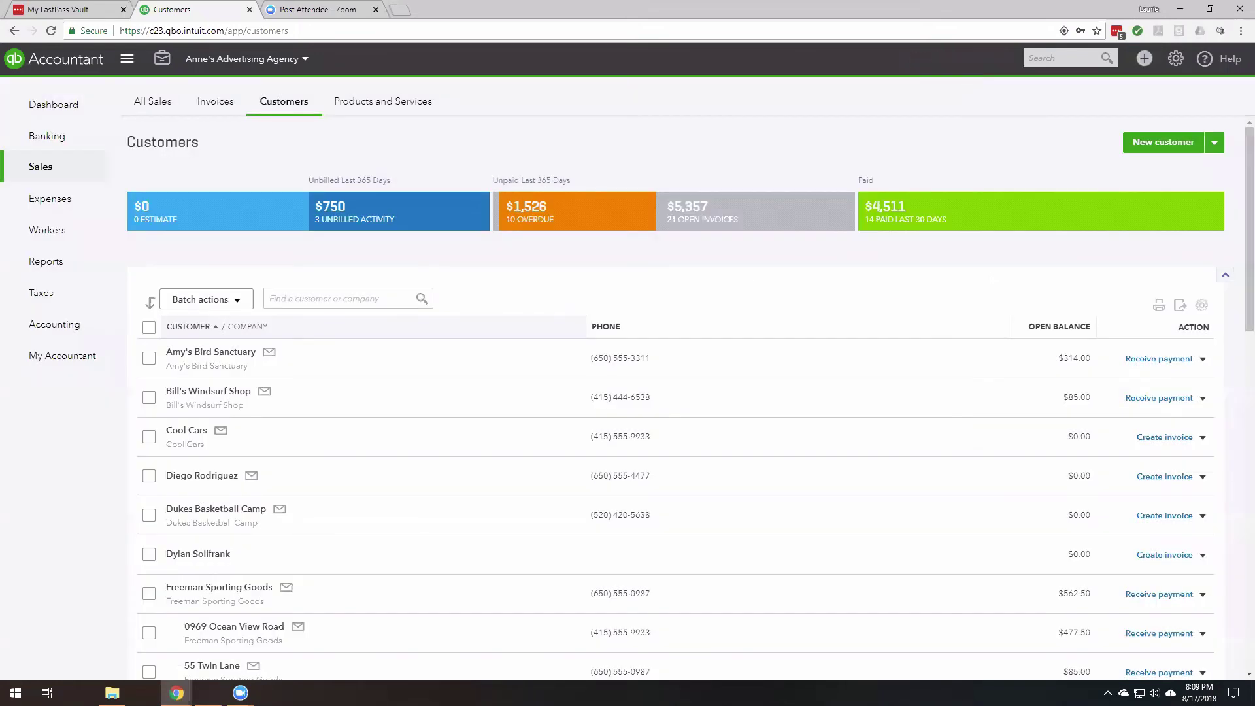